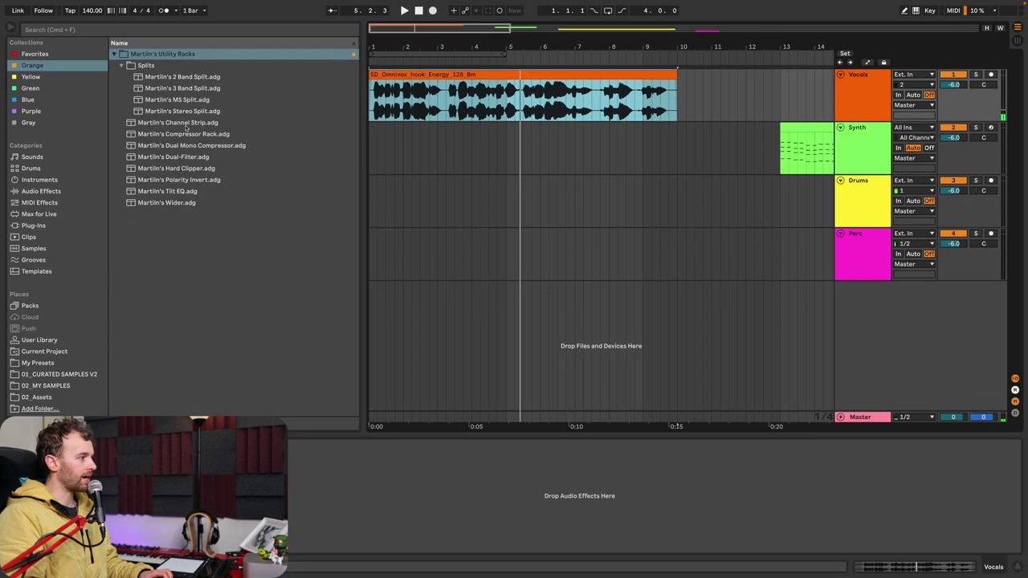
Load Channel Strip.adg from the utility racks onto the Vocals track.
left_click(186, 123)
double_click(185, 123)
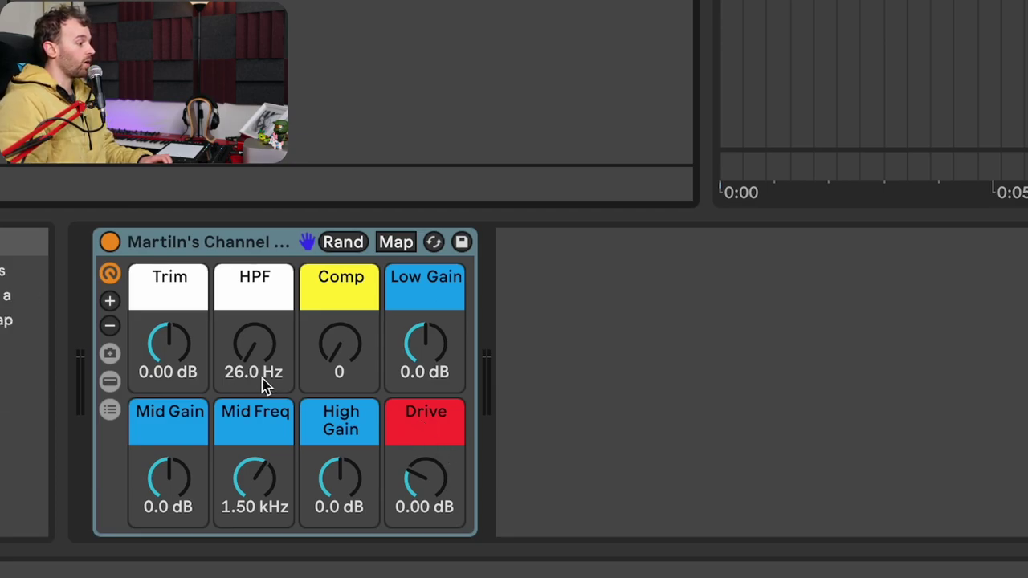
Play the vocal, audition the Trim and HPF knobs, and raise Comp to 88.
mouse_move(175, 351)
left_mouse_down()
mouse_move(175, 330)
mouse_move(175, 398)
mouse_move(175, 351)
left_mouse_up()
key("space")
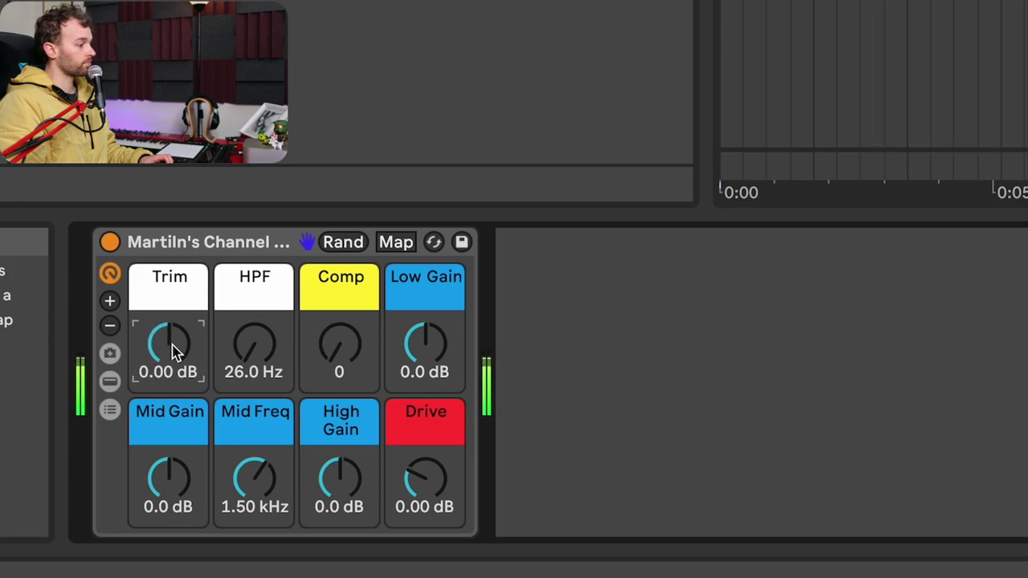
mouse_move(254, 344)
left_mouse_down()
mouse_move(254, 328)
mouse_move(254, 360)
mouse_move(255, 313)
mouse_move(255, 363)
left_mouse_up()
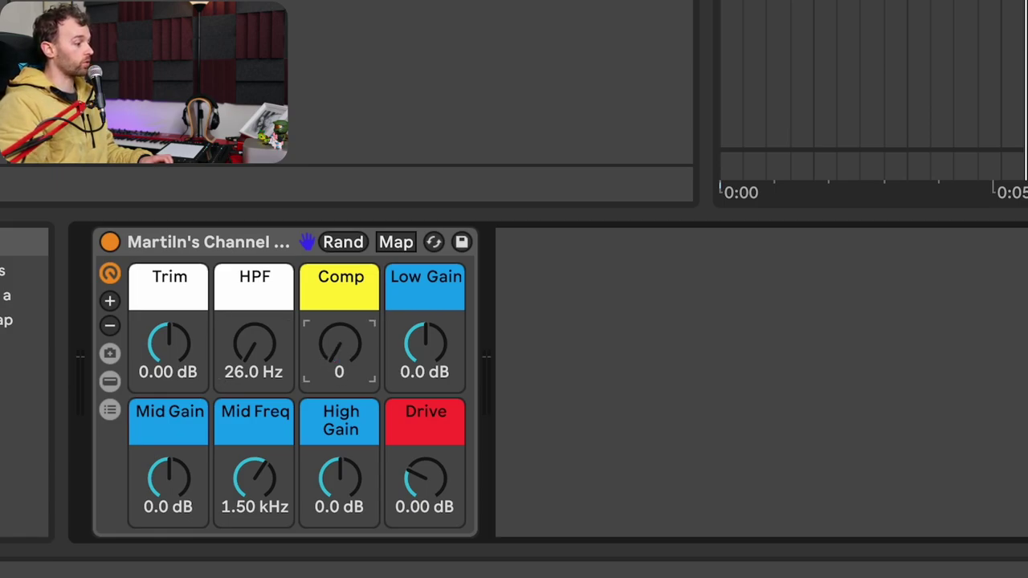
left_click_drag(340, 343, 340, 267)
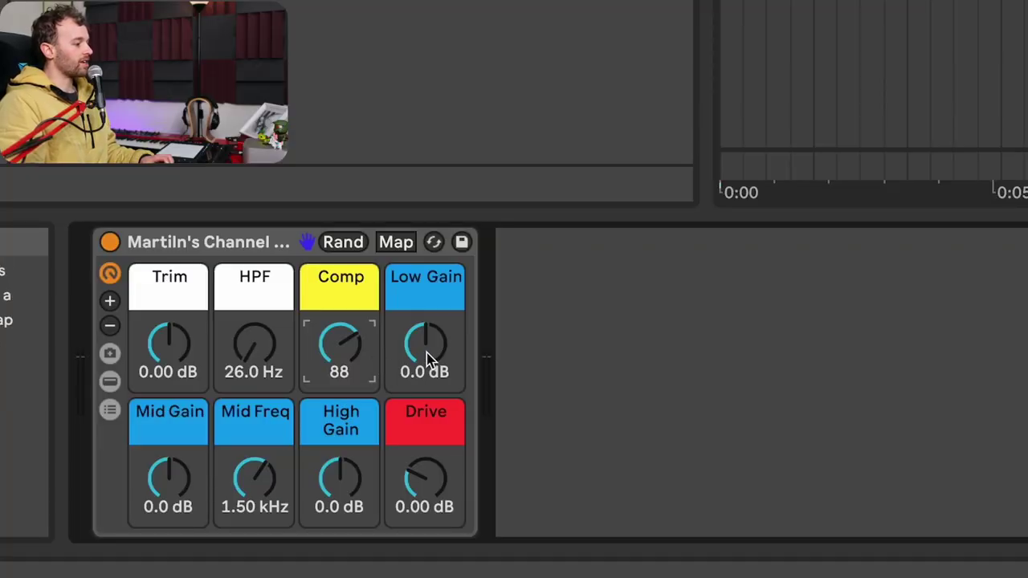
left_click(168, 477)
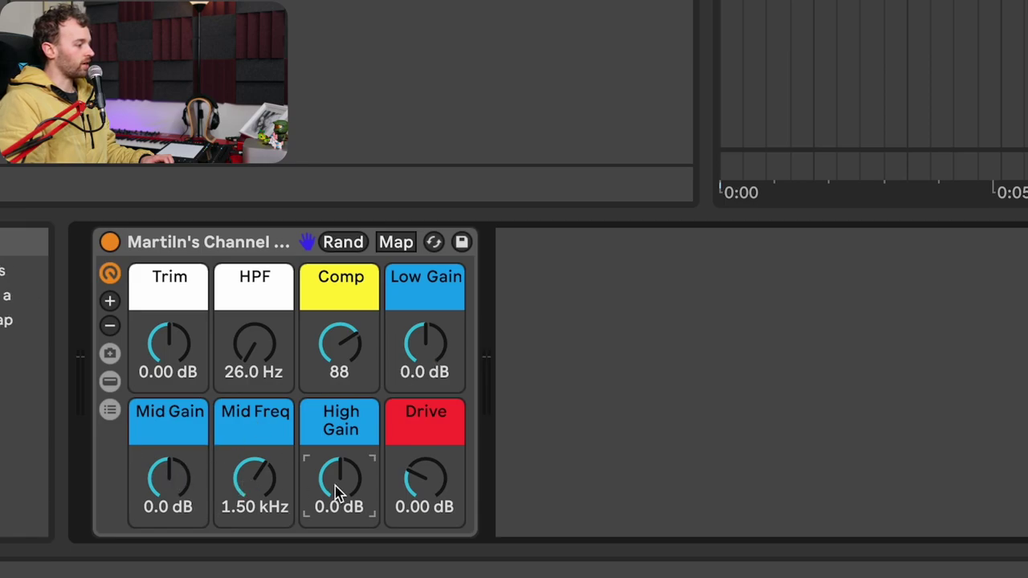
left_click(261, 490)
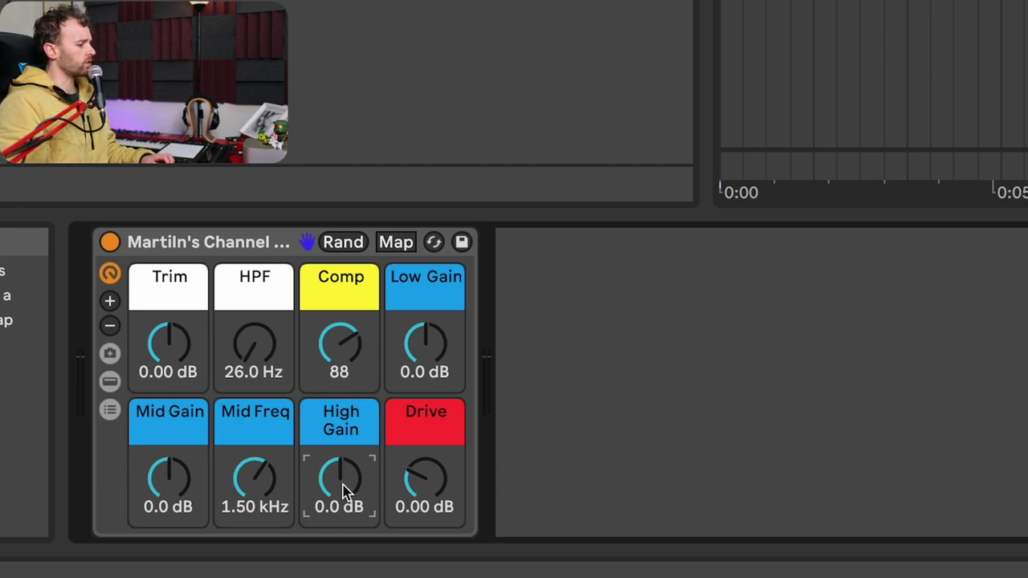
Set High Gain 4.6 dB, Low Gain -3.6 dB, Comp 80, HPF 70.7 Hz, Mid Gain cut, Drive 5.36 dB.
key("space")
left_click_drag(343, 491, 413, 395)
left_click_drag(333, 354, 333, 363)
left_click_drag(254, 353, 254, 314)
left_click_drag(169, 478, 168, 457)
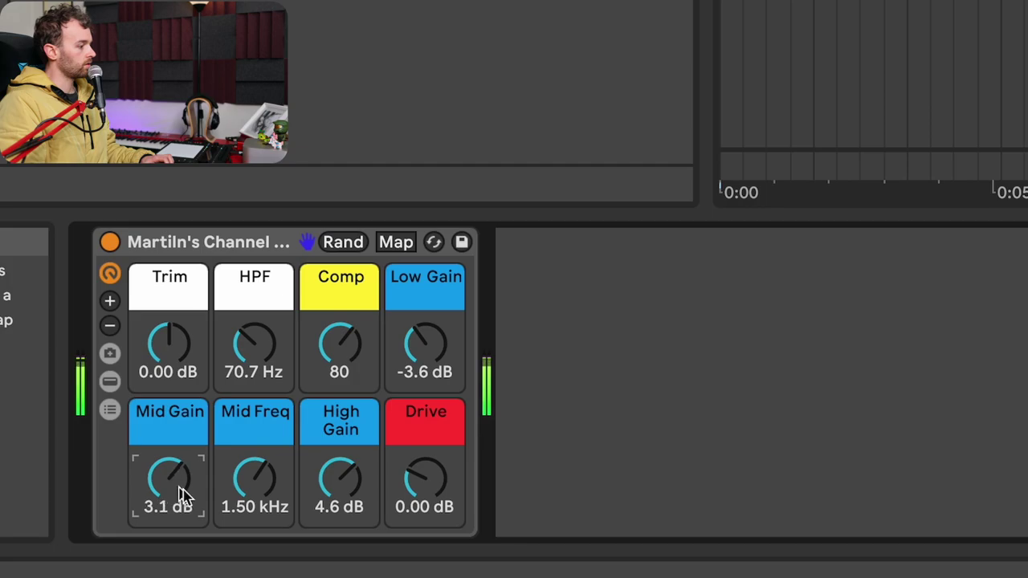
left_click_drag(170, 482, 170, 510)
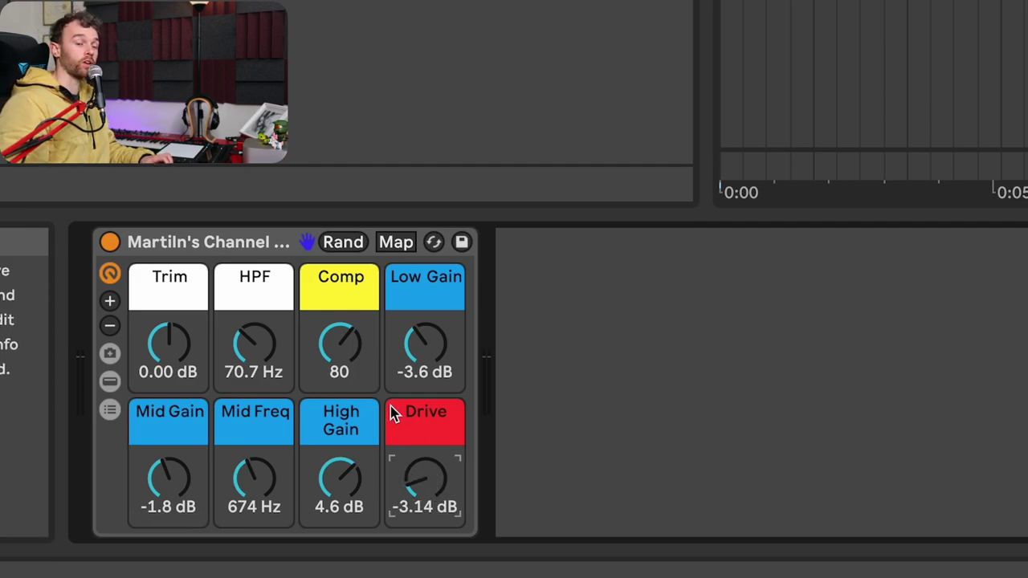
left_click_drag(429, 472, 429, 458)
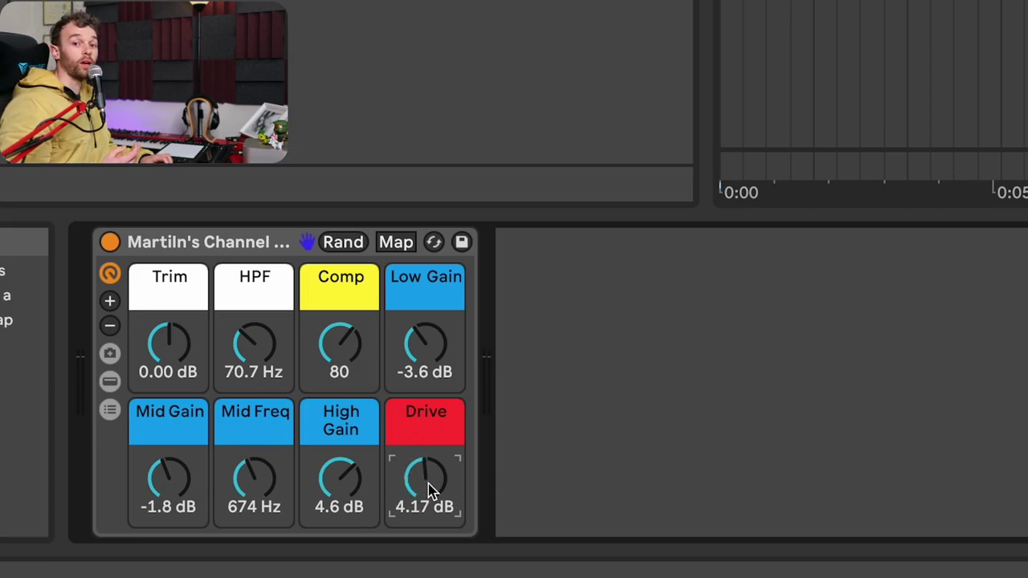
mouse_move(429, 490)
left_mouse_down()
mouse_move(430, 499)
mouse_move(430, 476)
mouse_move(430, 486)
left_mouse_up()
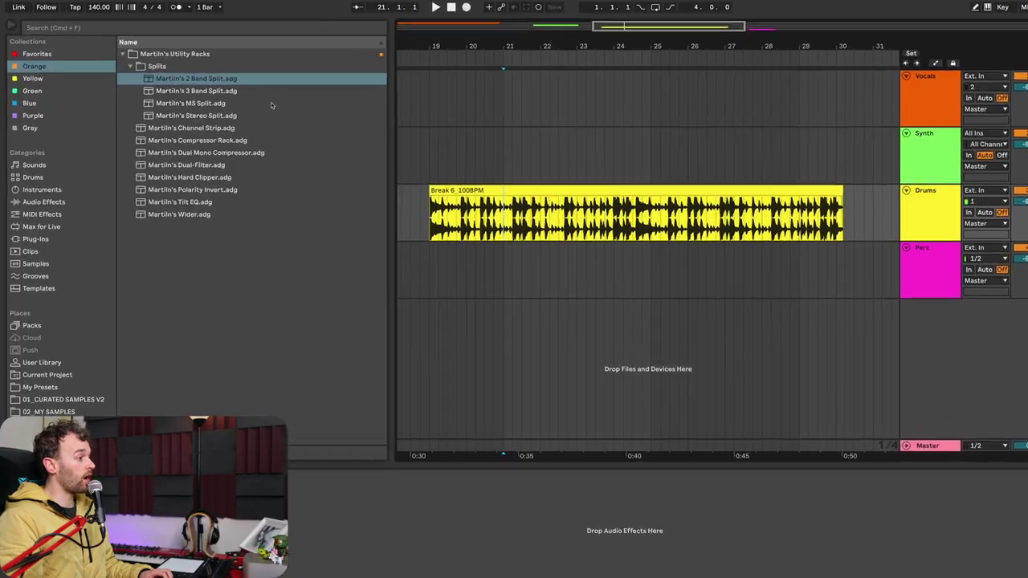
left_click(196, 66)
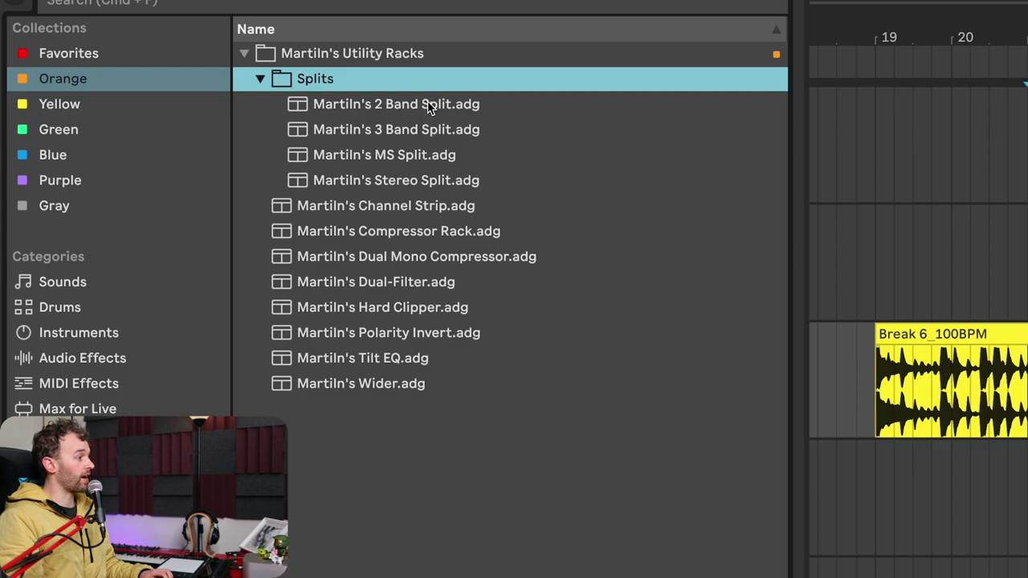
left_click(430, 107)
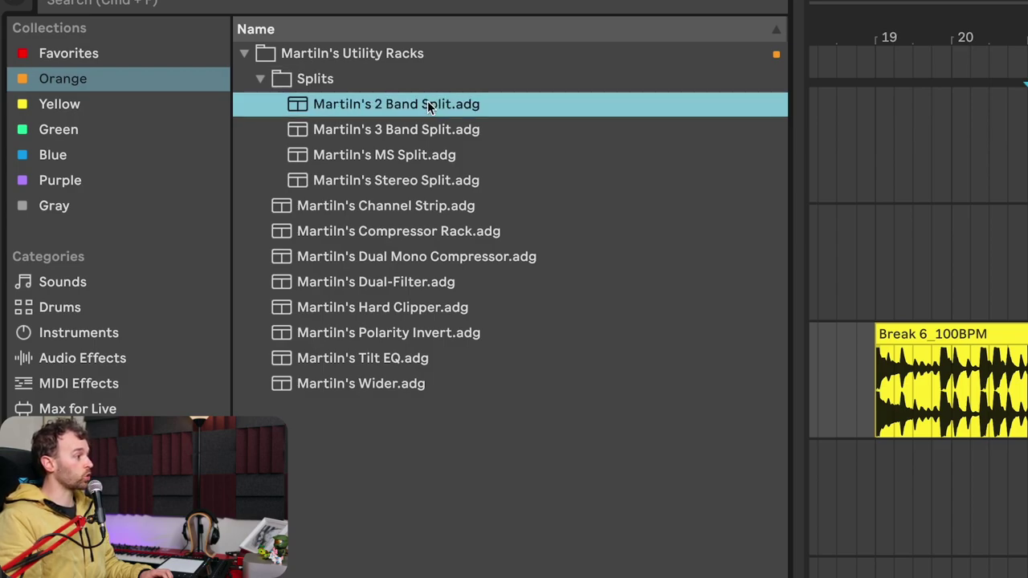
key("Down")
key("Down")
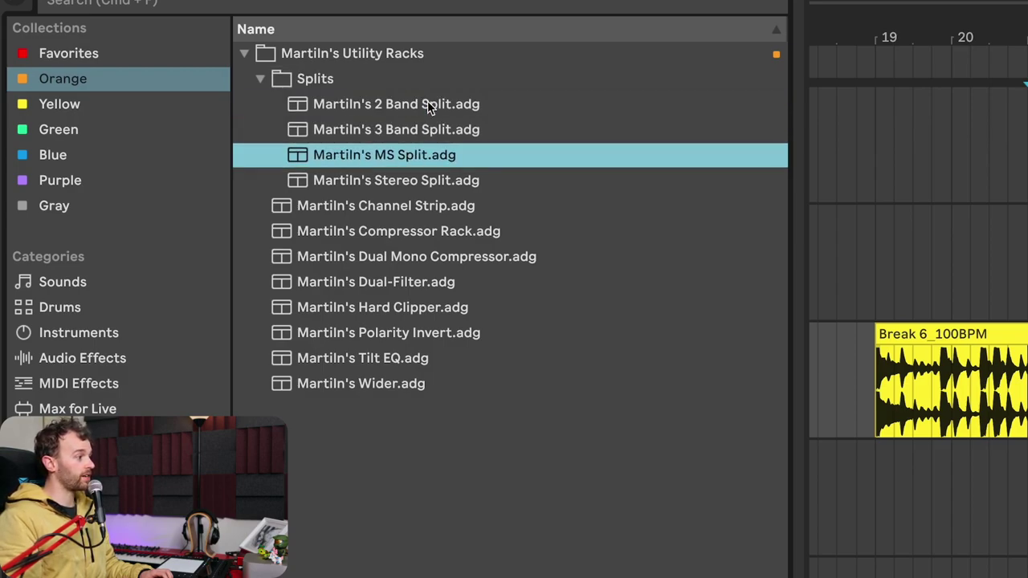
key("Down")
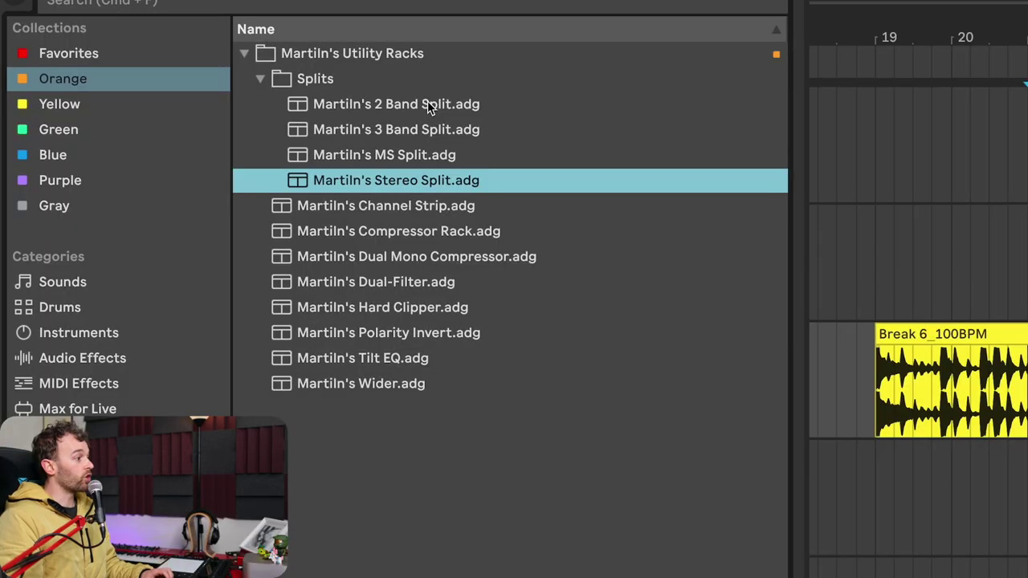
left_click(428, 105)
left_click(437, 131)
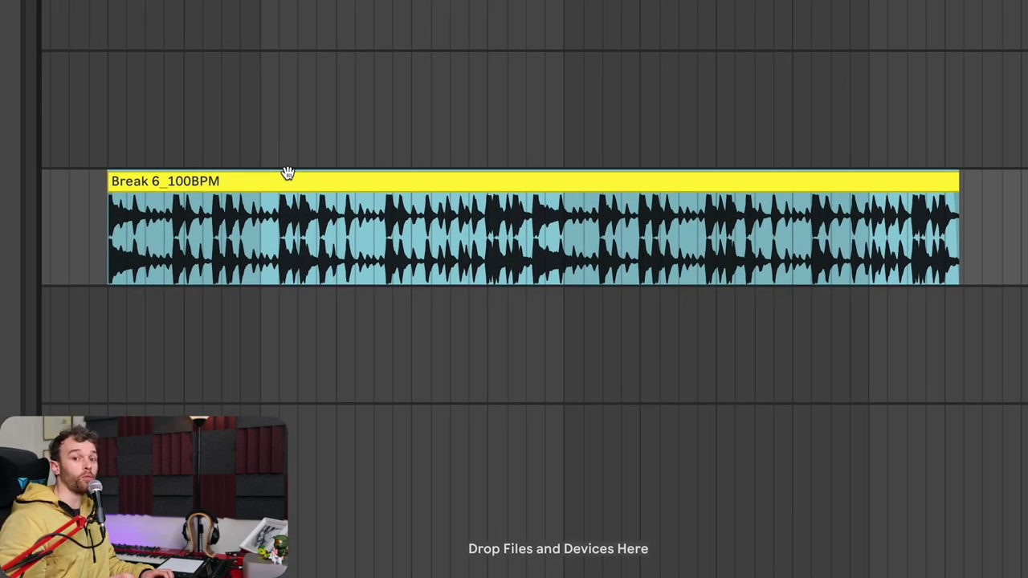
Start the drum break playing and load 2 Band Split.adg onto the Drums track.
key("space")
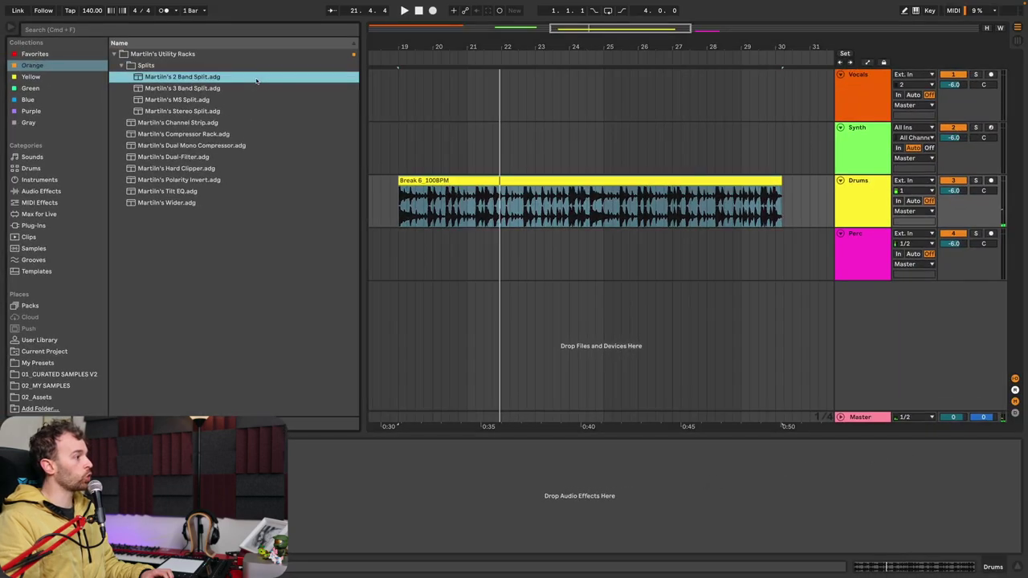
key("Return")
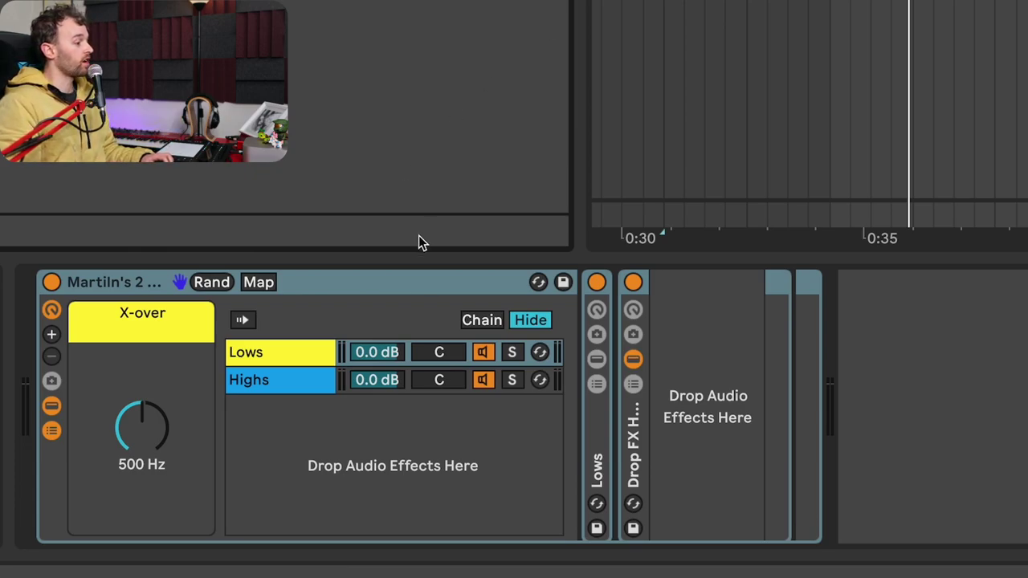
Add a Saturator to the Highs chain, lower its drive and output, and sweep the crossover to about 72 Hz.
left_click(299, 388)
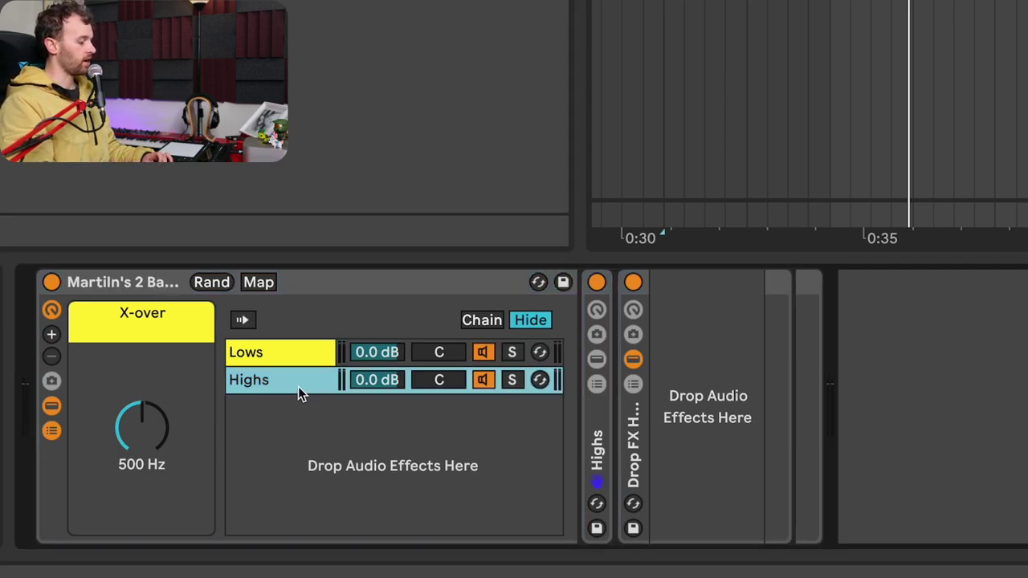
left_click(298, 387)
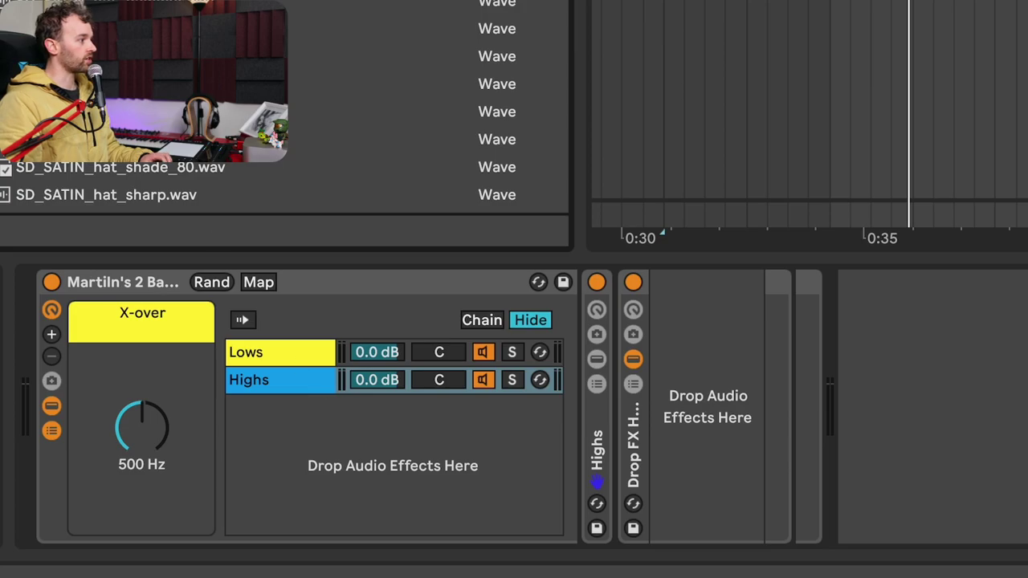
left_click_drag(586, 218, 707, 358)
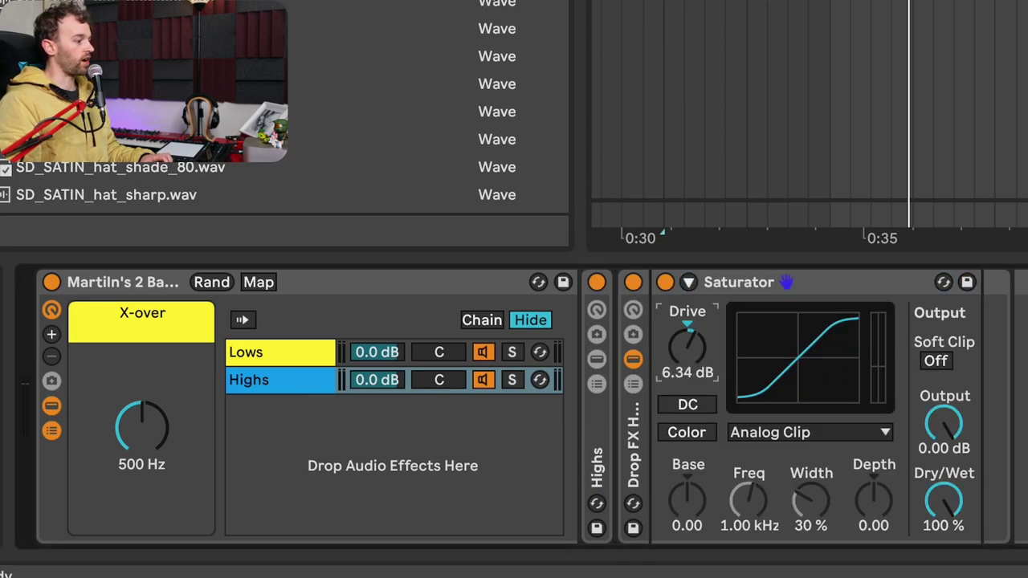
left_click_drag(970, 425, 970, 466)
key("space")
left_click_drag(696, 374, 699, 386)
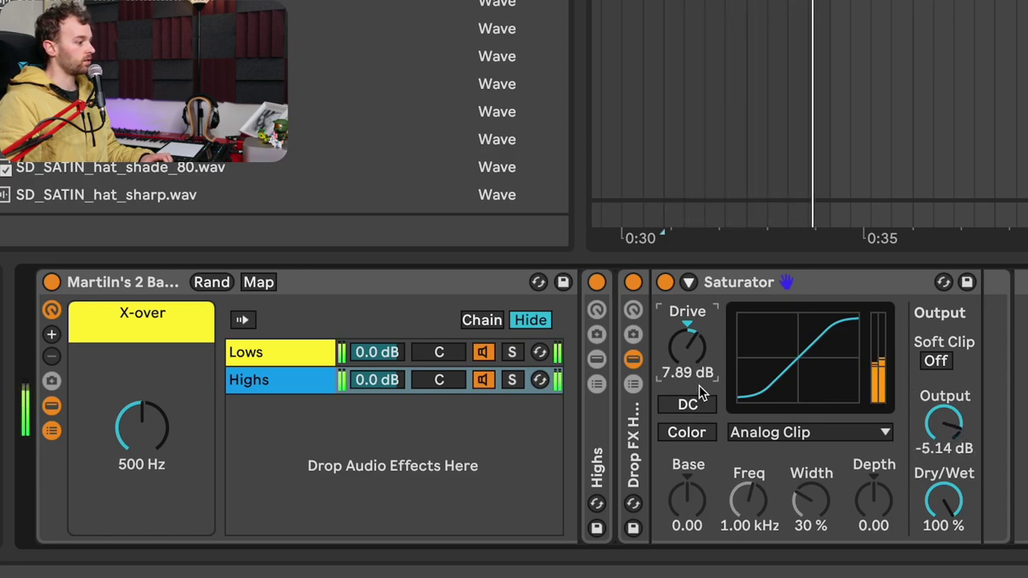
left_click(163, 438)
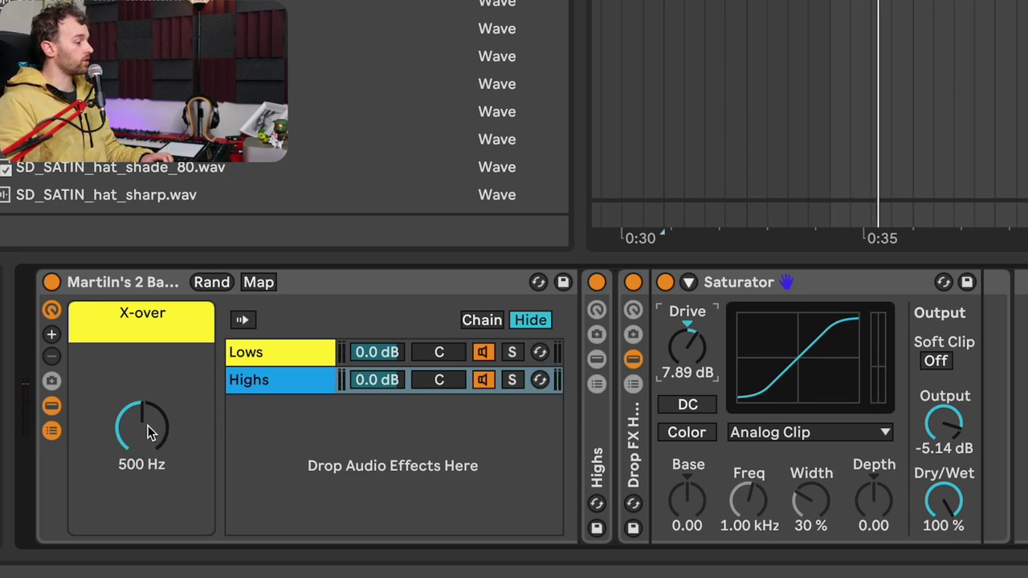
mouse_move(163, 438)
left_mouse_down()
mouse_move(163, 498)
mouse_move(159, 451)
left_mouse_up()
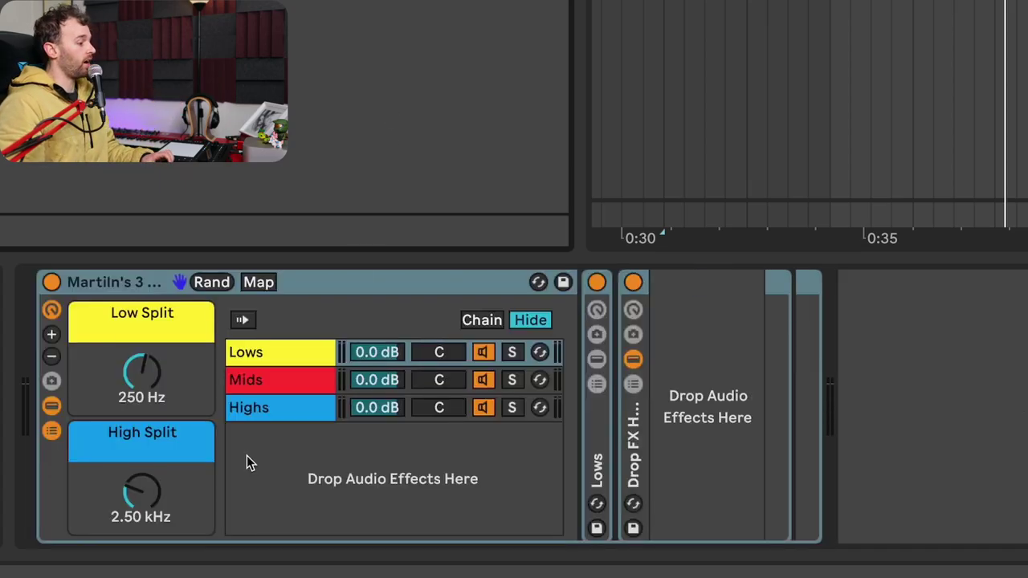
Look through the Lows, Mids and Highs chains and lower the Low and High Split frequencies.
left_click(294, 351)
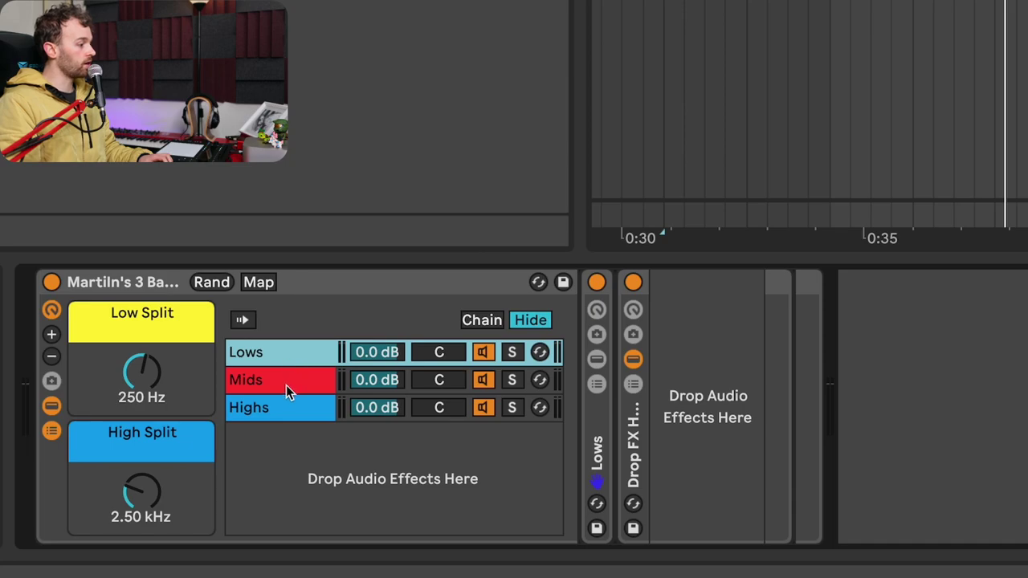
left_click(286, 383)
left_click(294, 414)
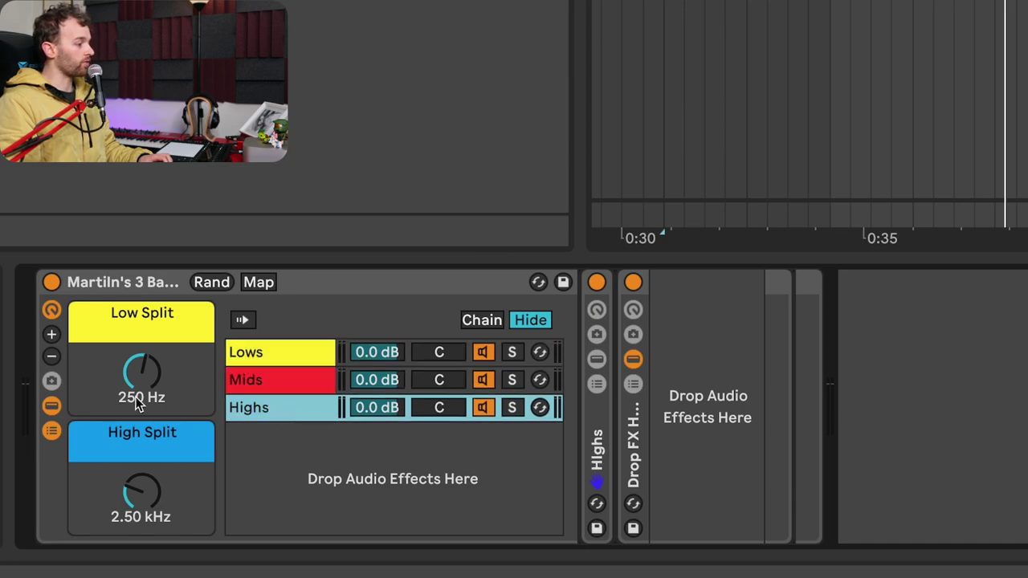
left_click_drag(141, 368, 141, 398)
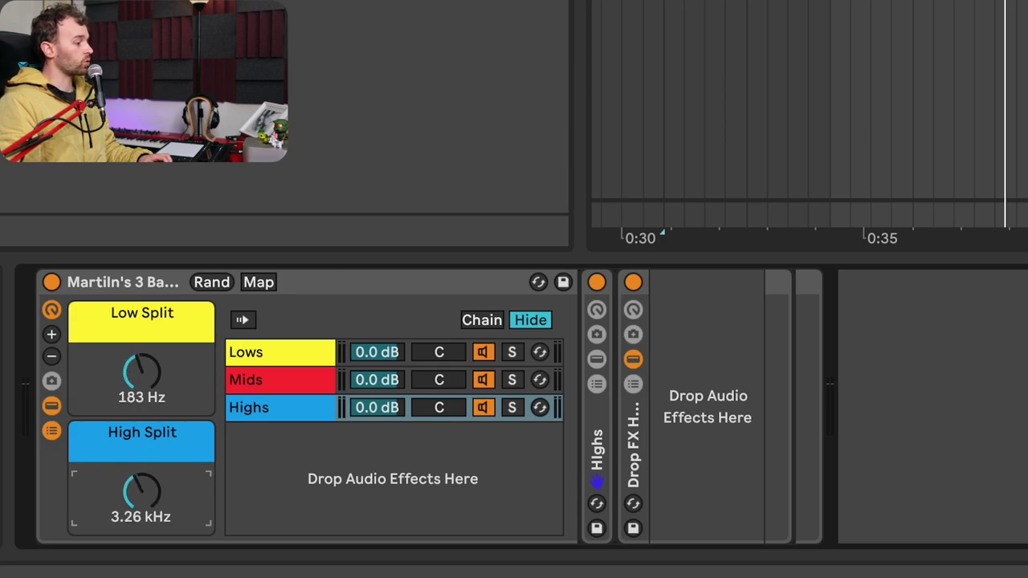
left_click_drag(142, 492, 142, 502)
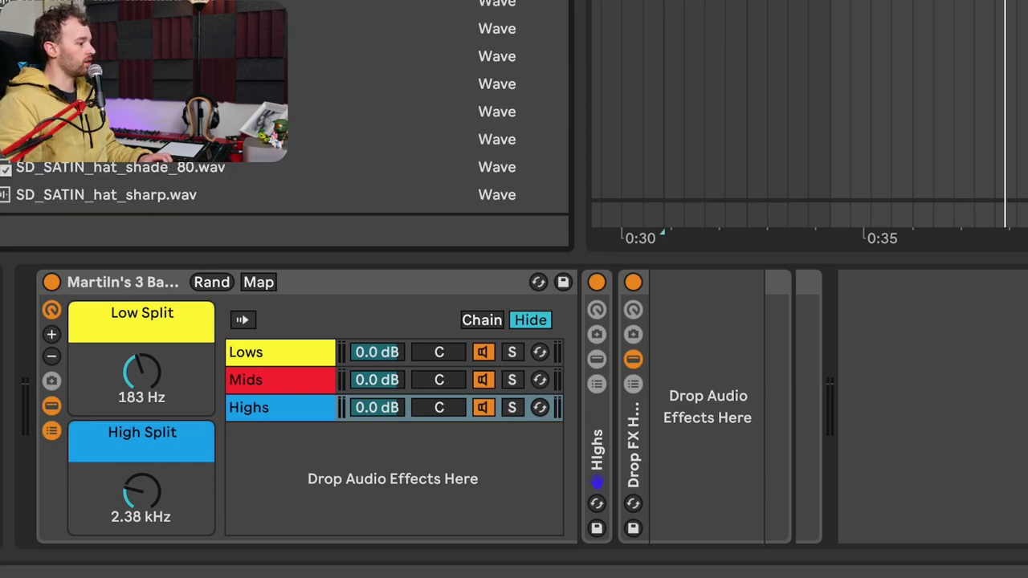
Add a Saturator to Mids with Drive about 12.9 dB, Output -4.46 dB, splits 190 Hz and 5.00 kHz.
left_click(278, 384)
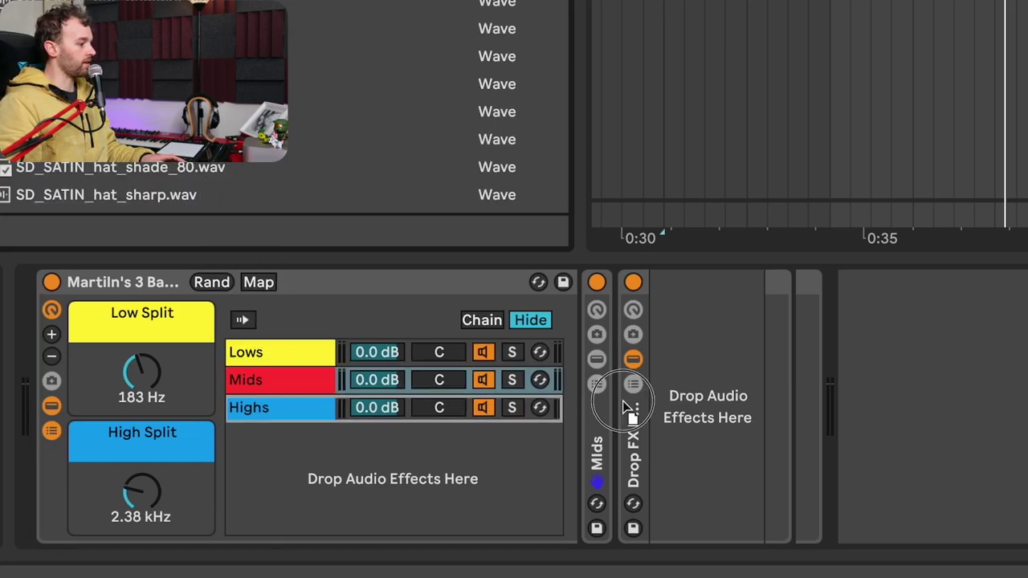
left_click_drag(560, 410, 560, 405)
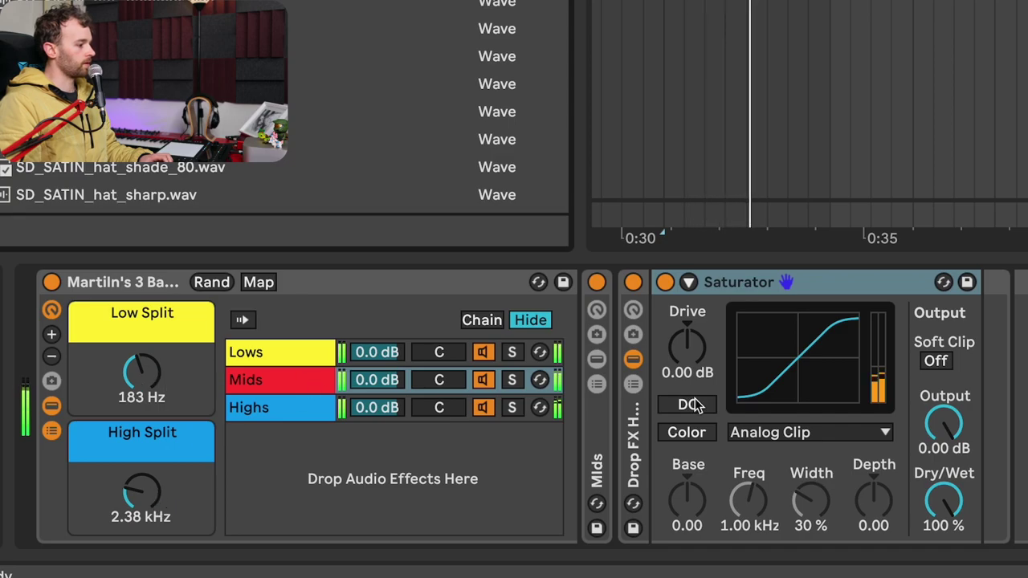
mouse_move(687, 345)
left_mouse_down()
mouse_move(688, 313)
mouse_move(688, 333)
left_mouse_up()
mouse_move(160, 388)
left_mouse_down()
mouse_move(161, 402)
mouse_move(161, 369)
left_mouse_up()
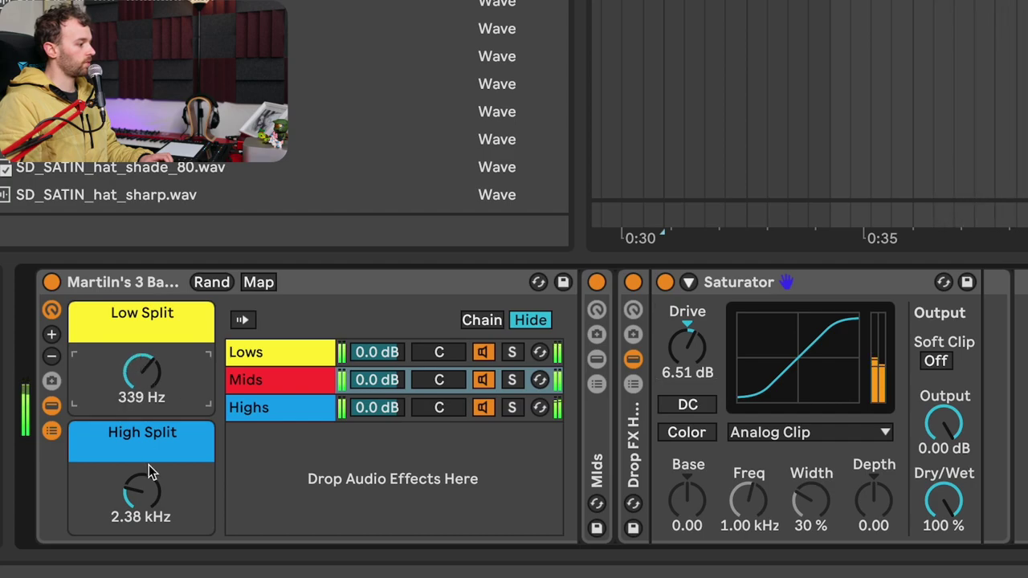
mouse_move(142, 491)
left_mouse_down()
mouse_move(141, 476)
mouse_move(141, 500)
left_mouse_up()
left_click_drag(141, 371, 142, 361)
left_click_drag(141, 492, 142, 487)
left_click_drag(720, 351, 720, 328)
left_click_drag(954, 426, 954, 438)
left_click_drag(157, 377, 157, 392)
mouse_move(142, 489)
left_mouse_down()
mouse_move(142, 475)
mouse_move(142, 490)
left_mouse_up()
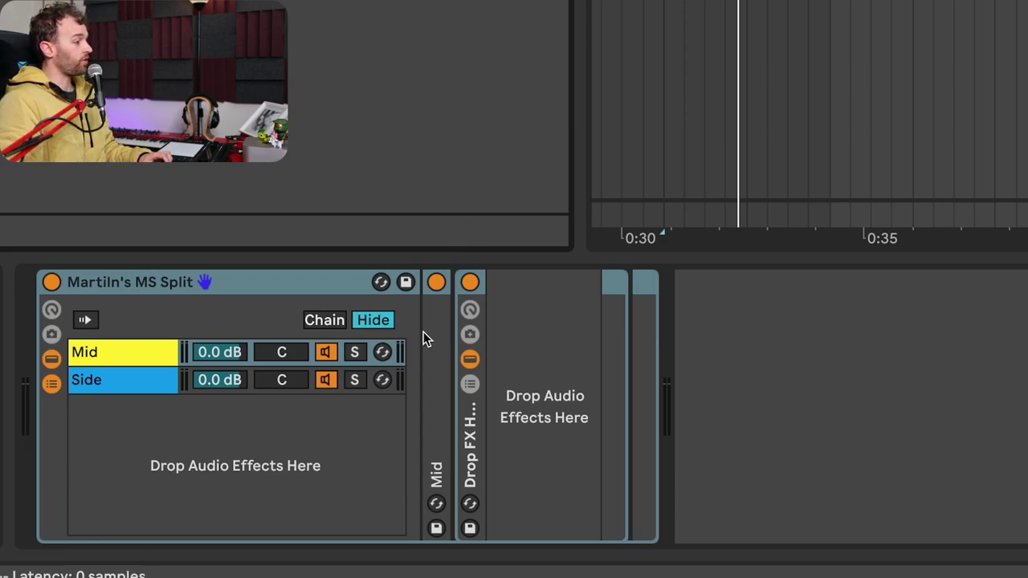
Audition the Mid chain solo, then the Side chain solo, during playback, then unsolo.
left_click(118, 361)
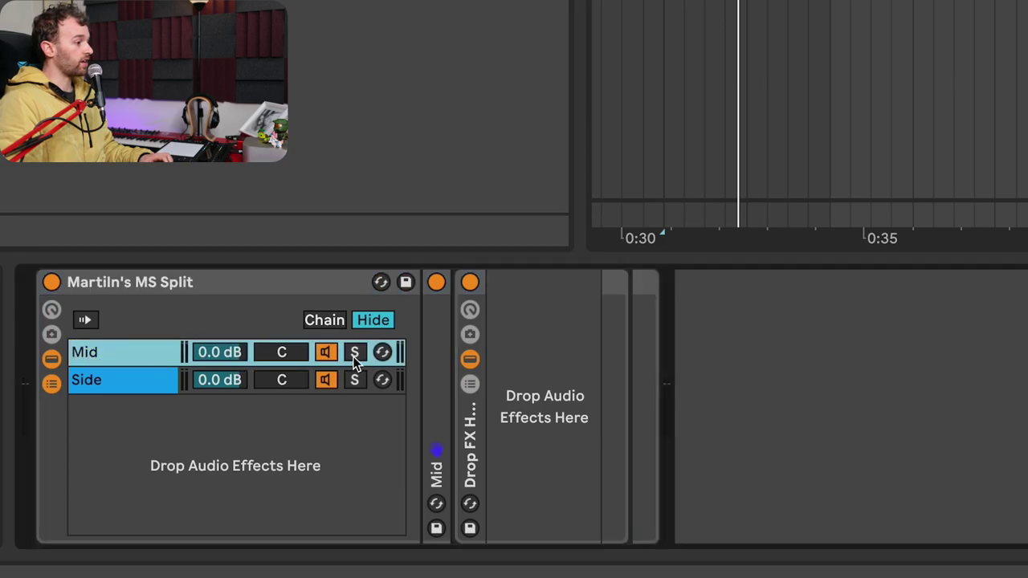
left_click(354, 354)
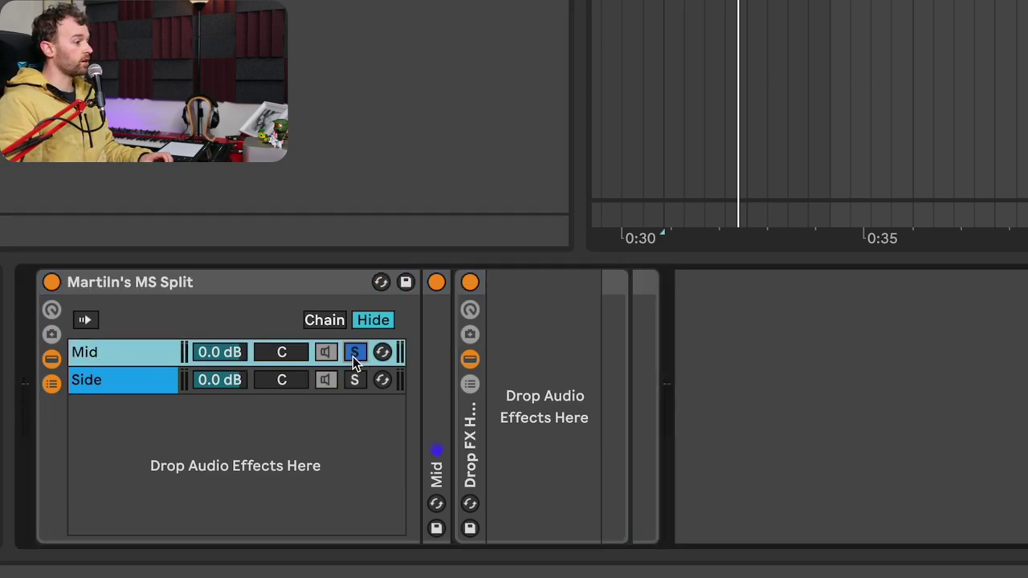
key("space")
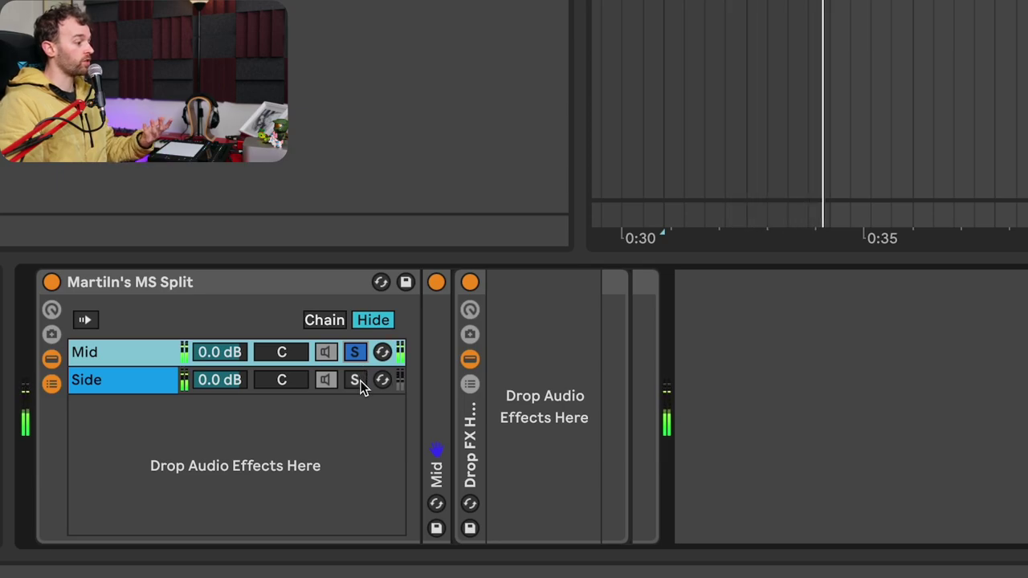
left_click(356, 381)
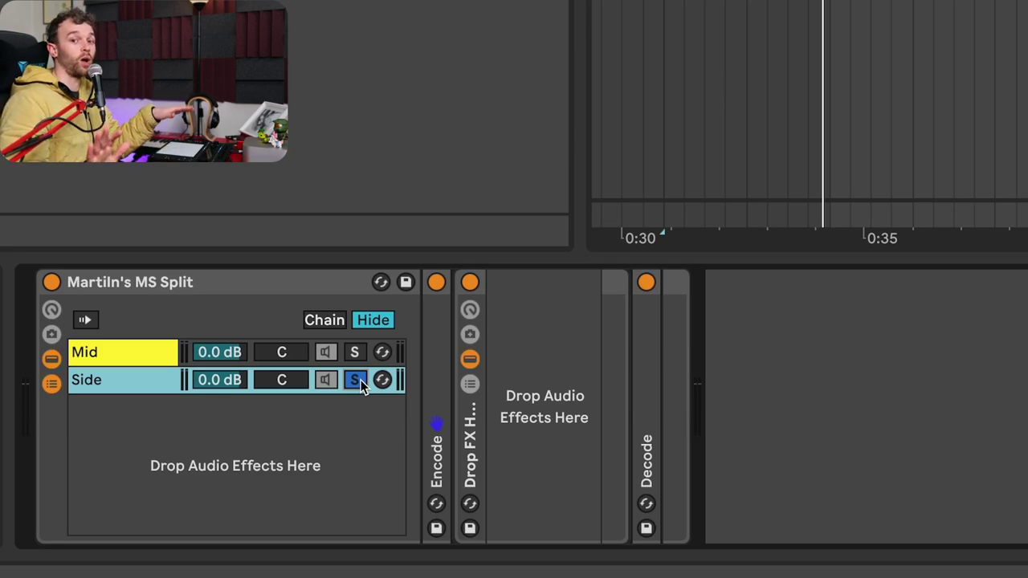
key("space")
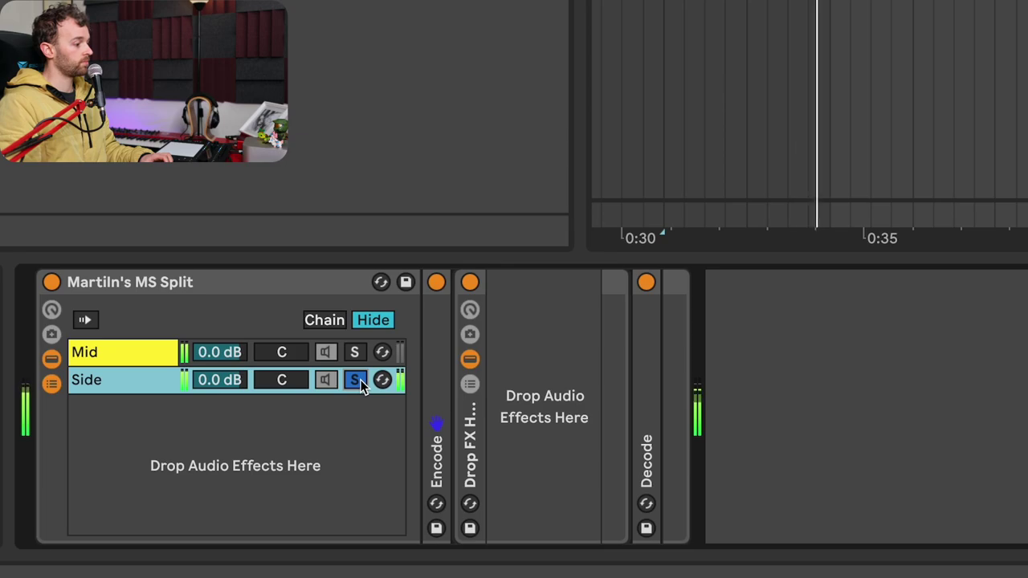
left_click(356, 381)
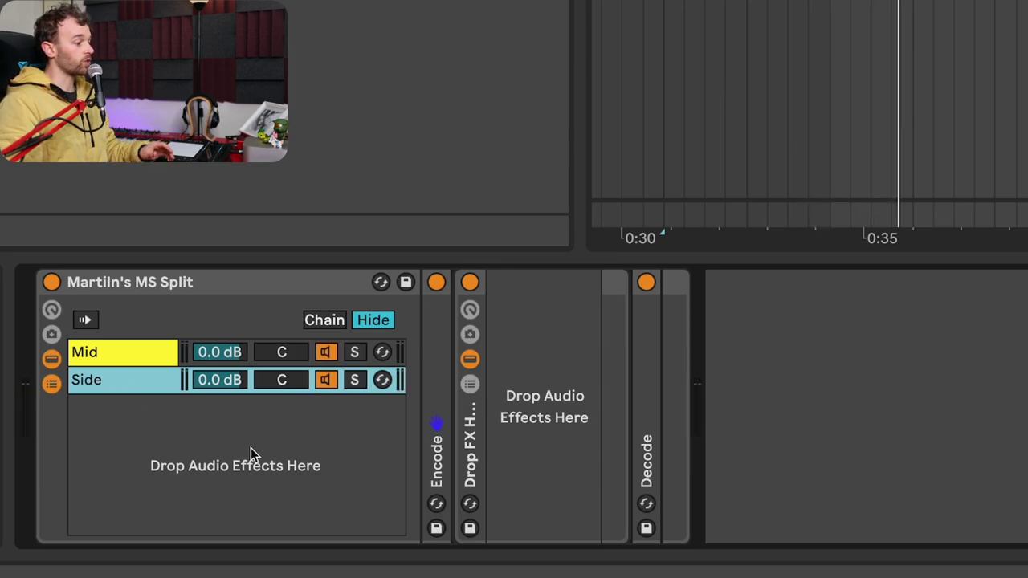
Select the Drop FX device and display the Side chain's Encode, Drop FX and Decode devices.
left_click(498, 451)
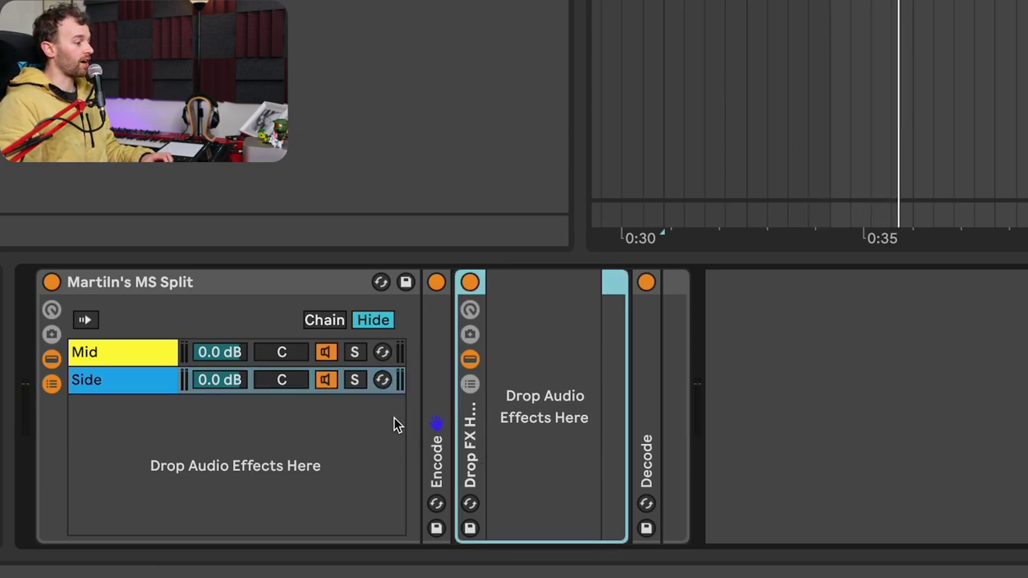
left_click(130, 383)
left_click(124, 344)
left_click(489, 450)
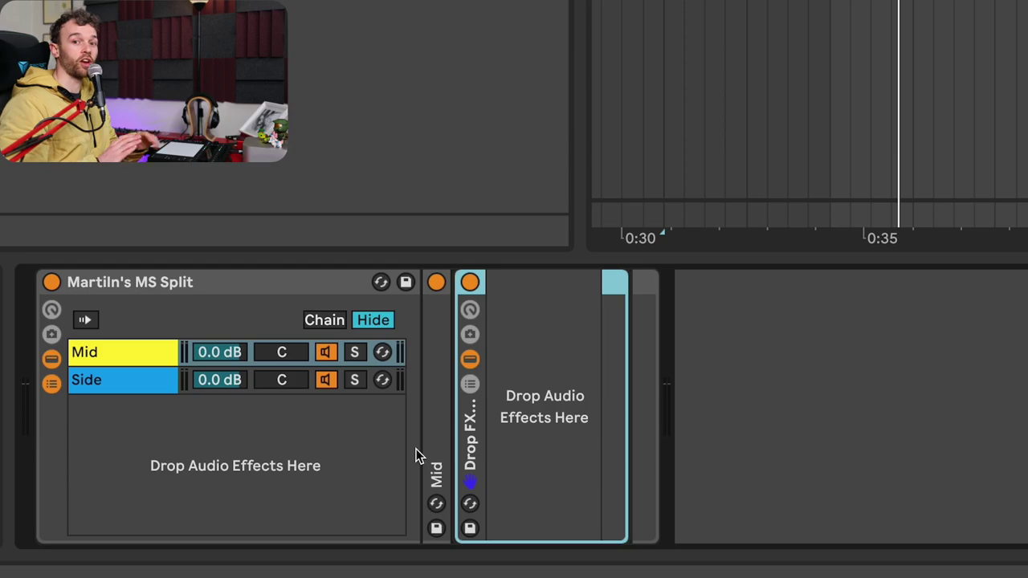
left_click(129, 381)
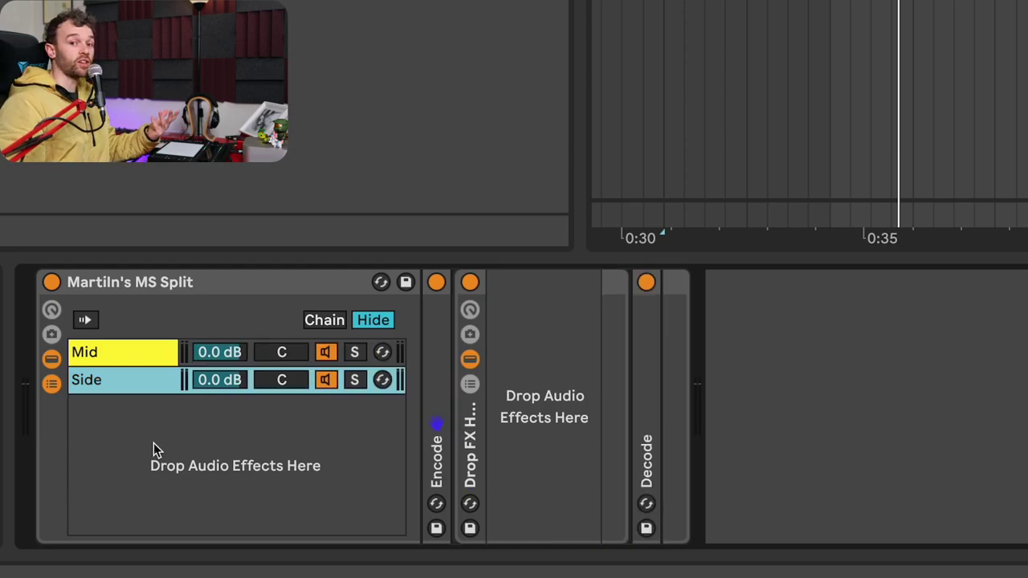
key("ctrl+f")
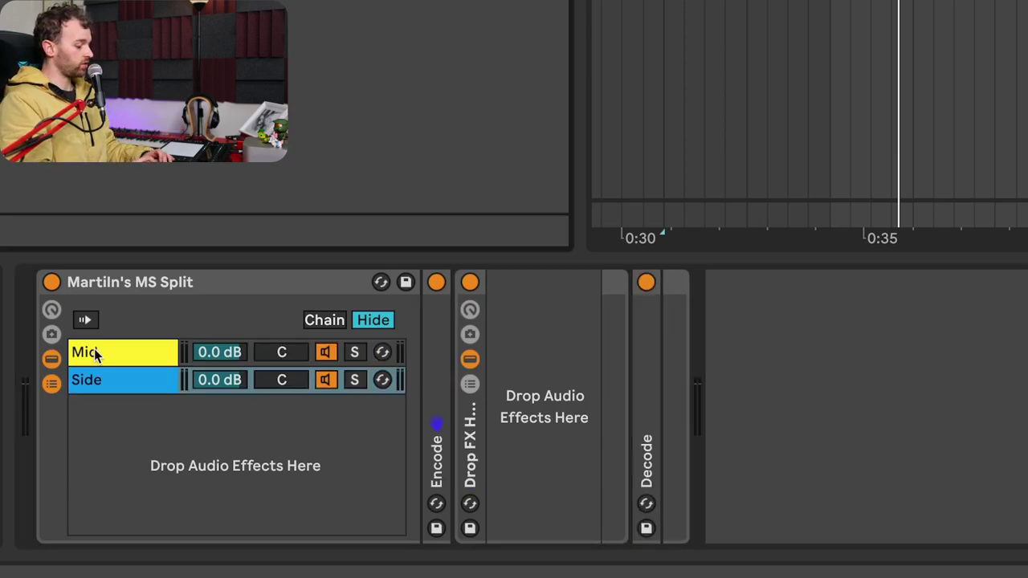
Drop a Channel EQ into the Side chain's Drop FX, with Low at -11 dB and High at 6.9 dB.
left_click_drag(436, 423, 634, 433)
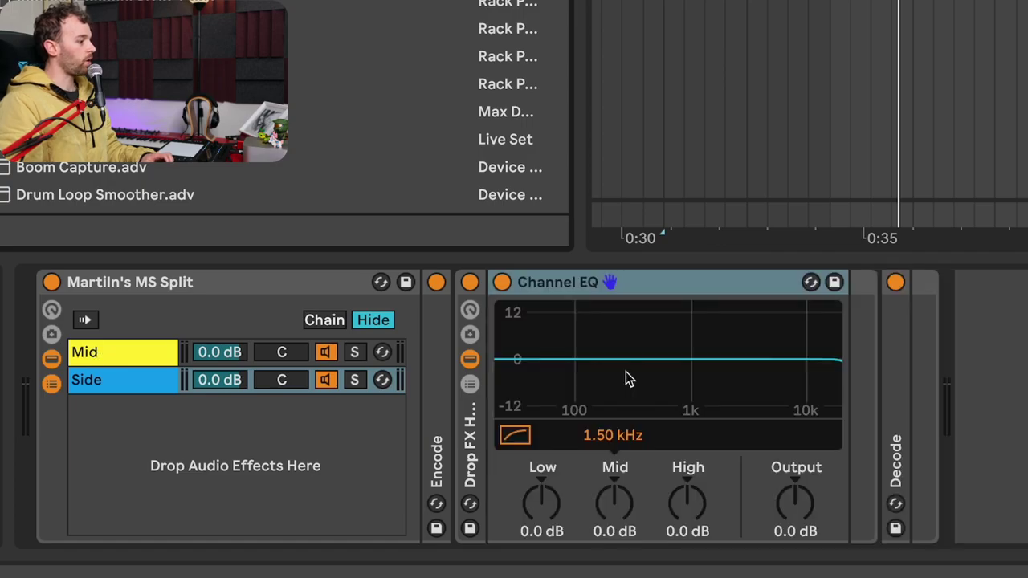
left_click_drag(680, 507, 681, 473)
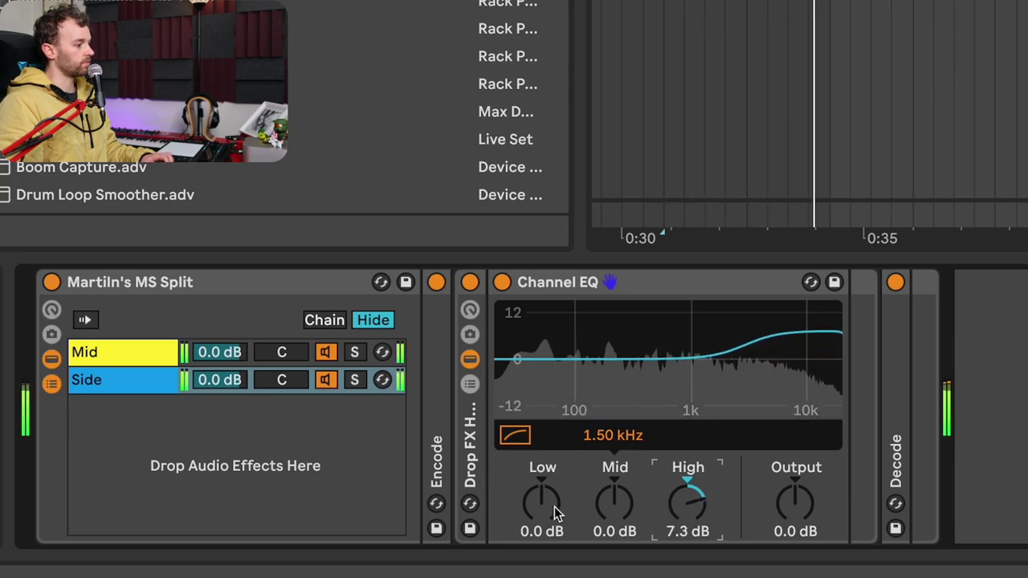
left_click_drag(535, 502, 535, 574)
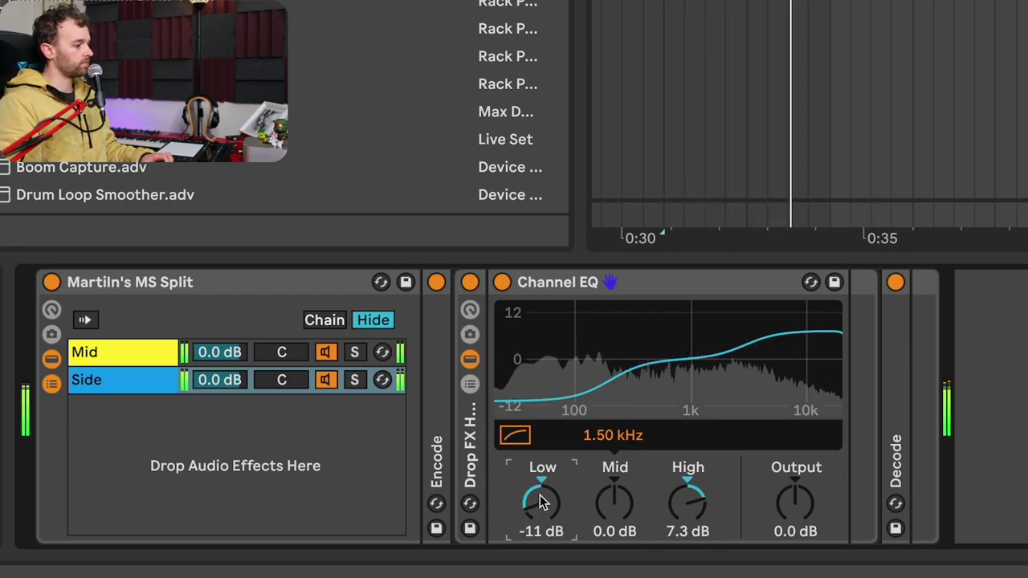
left_click_drag(687, 502, 687, 507)
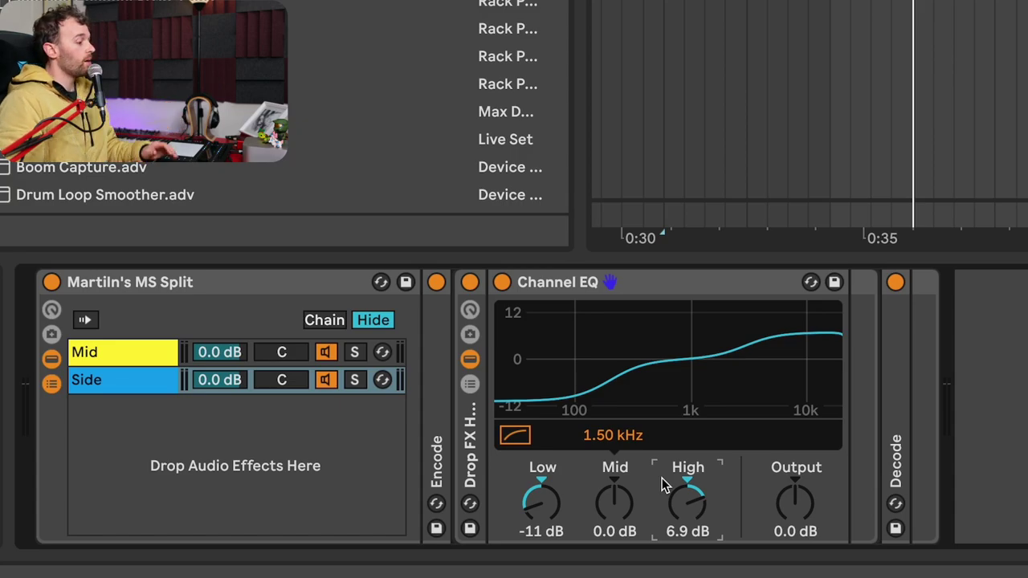
left_click(133, 392)
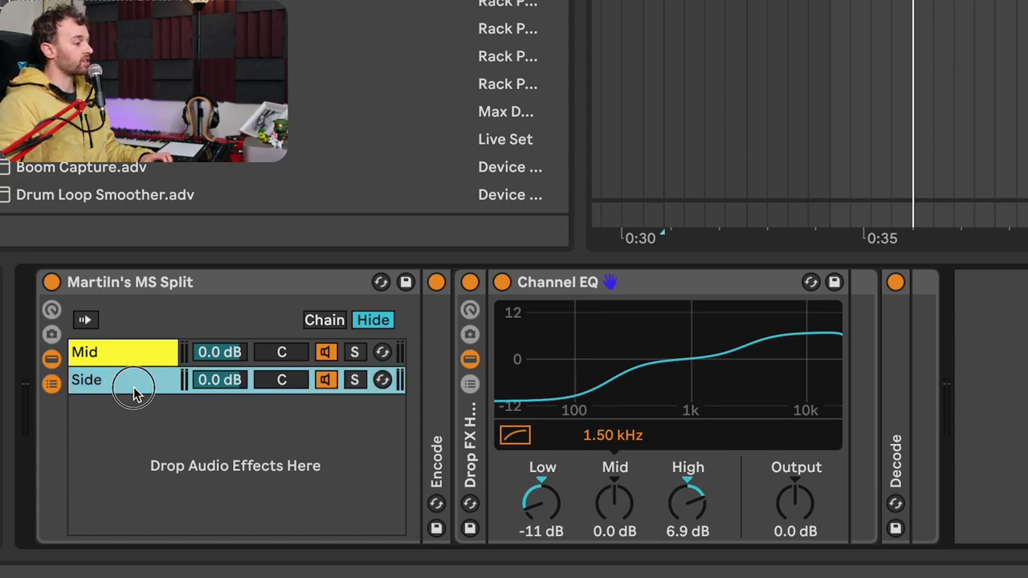
Play the Wide Foley Chaos clip and drag the Stereo Split preset onto the Perc track's devices.
left_click(197, 384)
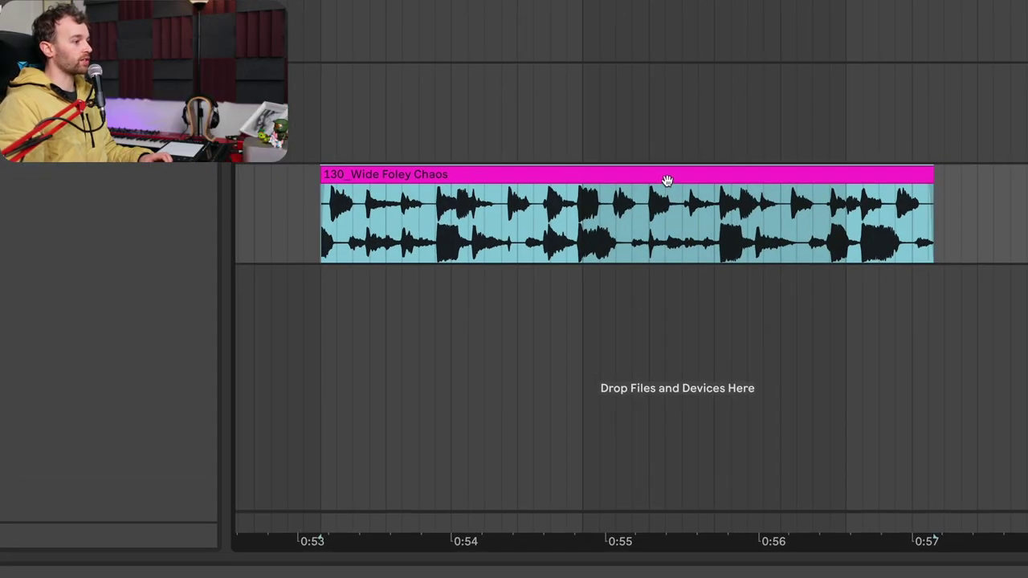
key("space")
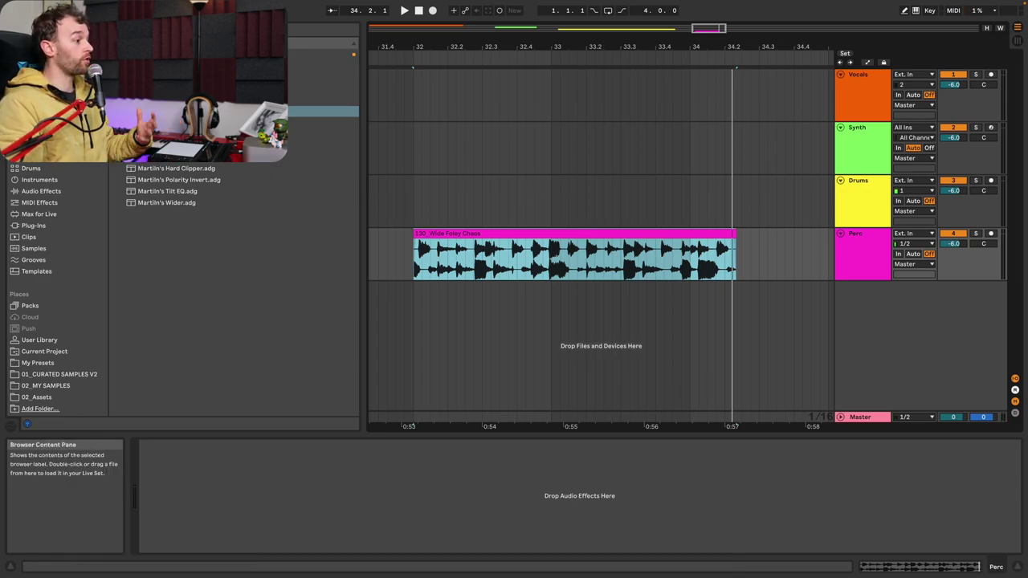
left_click_drag(229, 190, 265, 491)
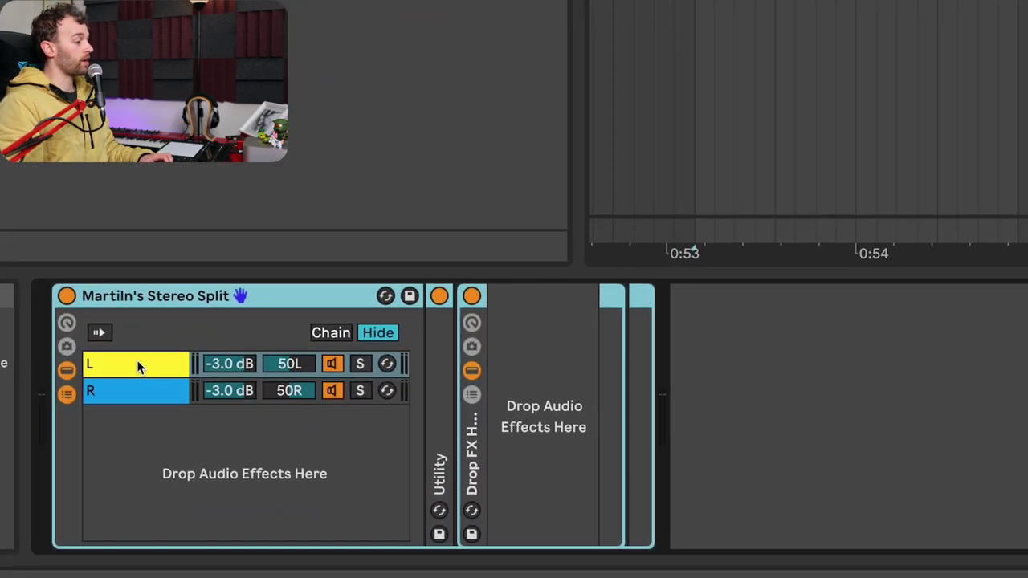
Add a Channel EQ to the Stereo Split's L chain and a Compressor to its R chain.
left_click(177, 464)
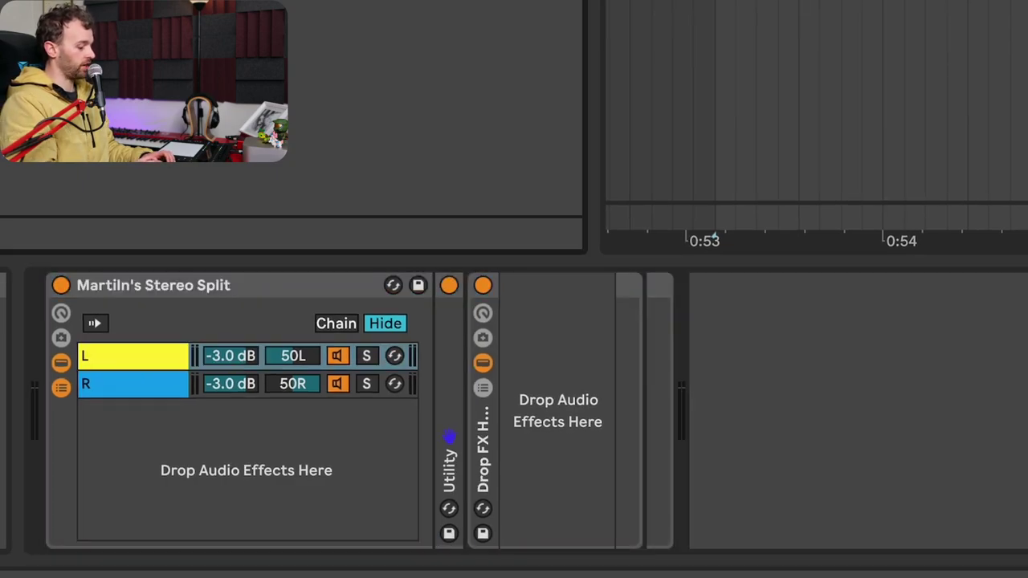
left_click_drag(449, 436, 558, 410)
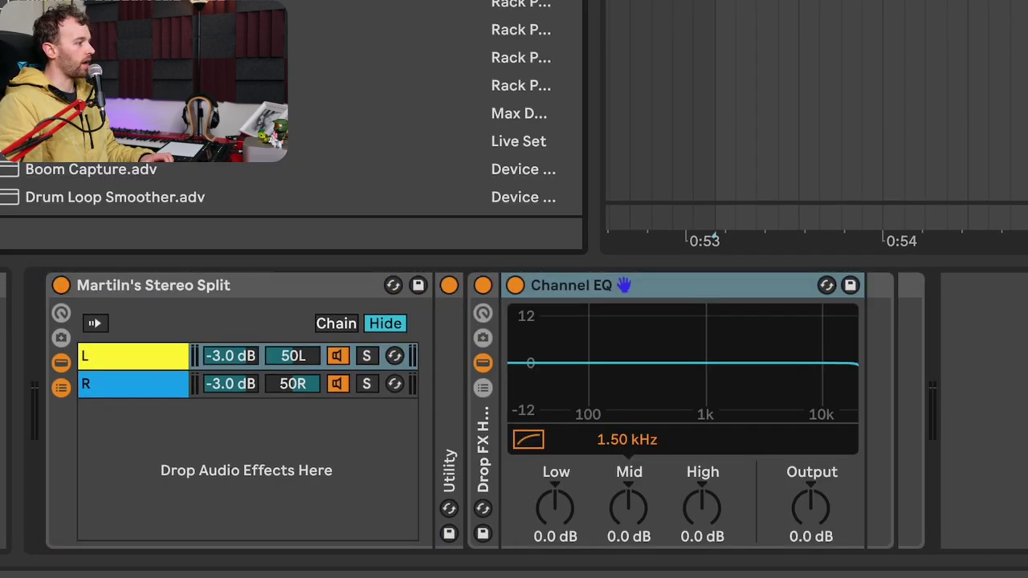
left_click(139, 386)
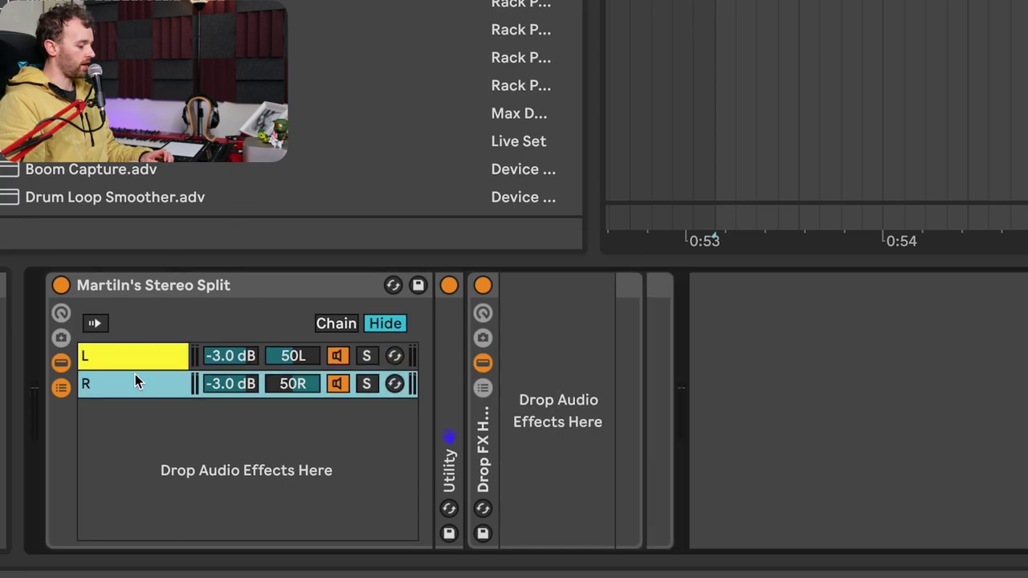
left_click_drag(449, 436, 545, 388)
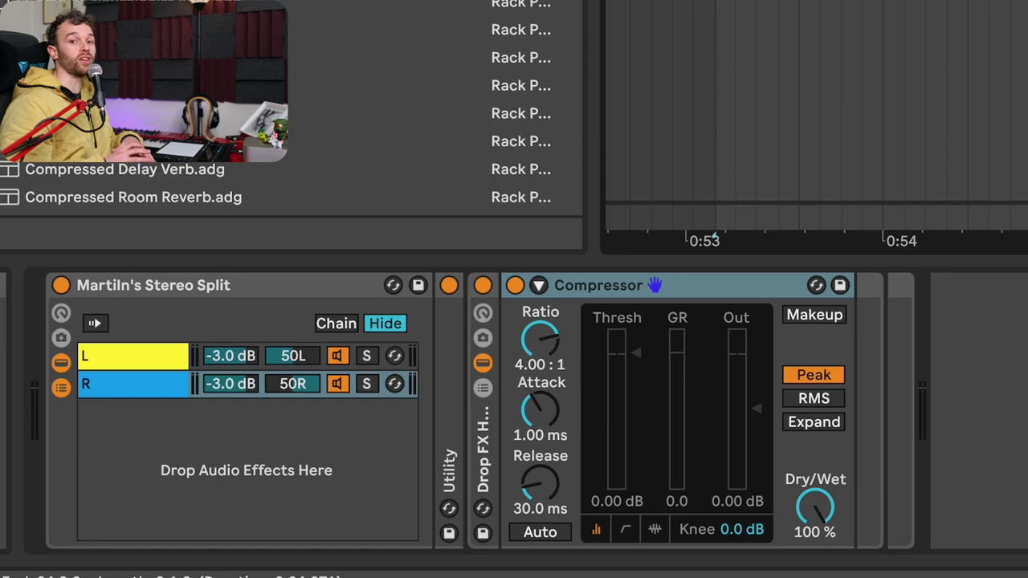
While playing, set the R compressor threshold to -13.7 dB and the L EQ Mid to -4.5 dB.
key("space")
left_click_drag(654, 383, 654, 418)
left_click(134, 365)
left_click_drag(628, 475, 628, 506)
left_click_drag(628, 439, 628, 444)
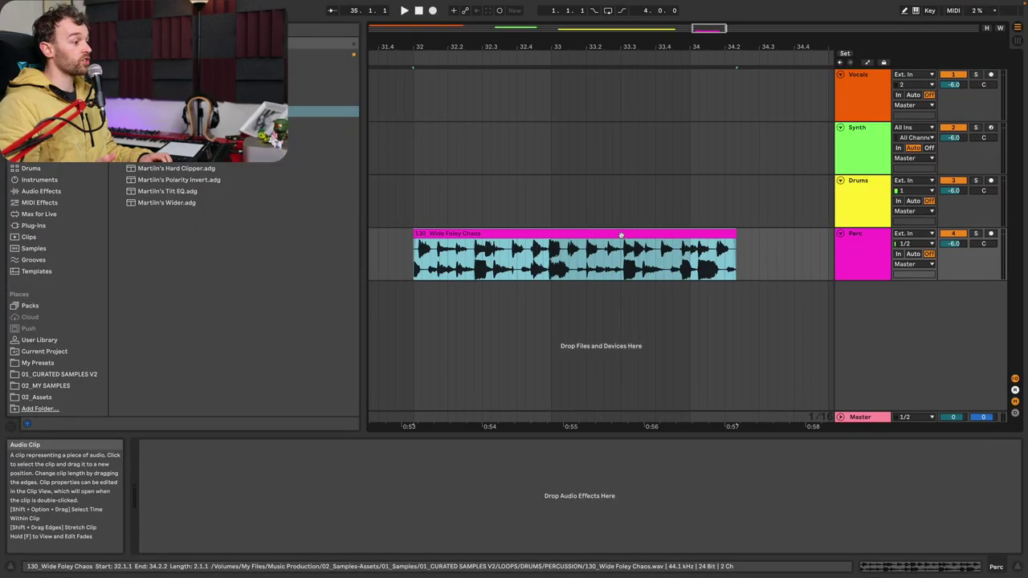
Loop the Wide Foley Chaos clip, load the Dual Mono Compressor rack and review its parameter descriptions.
key("ctrl+l")
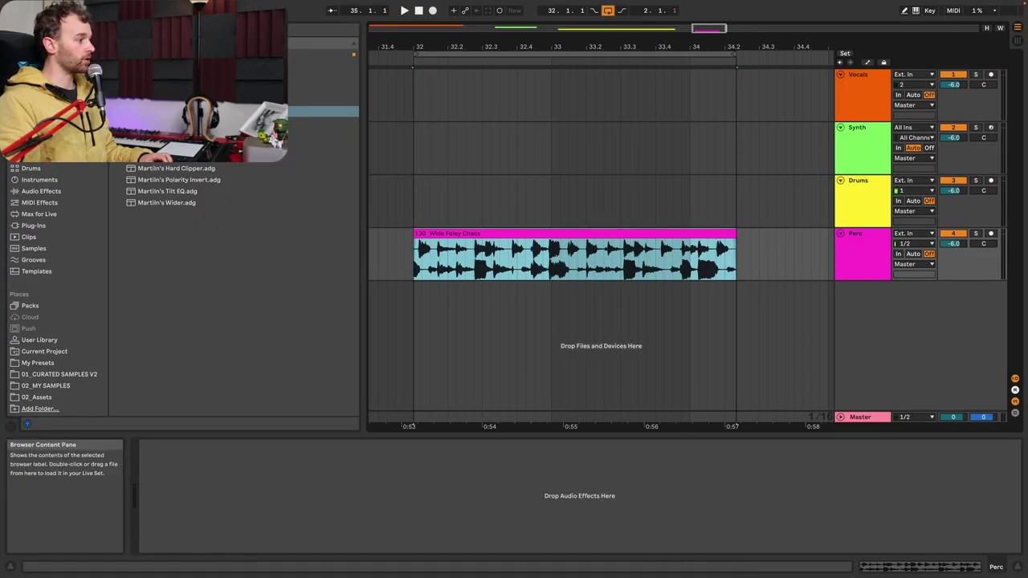
double_click(173, 157)
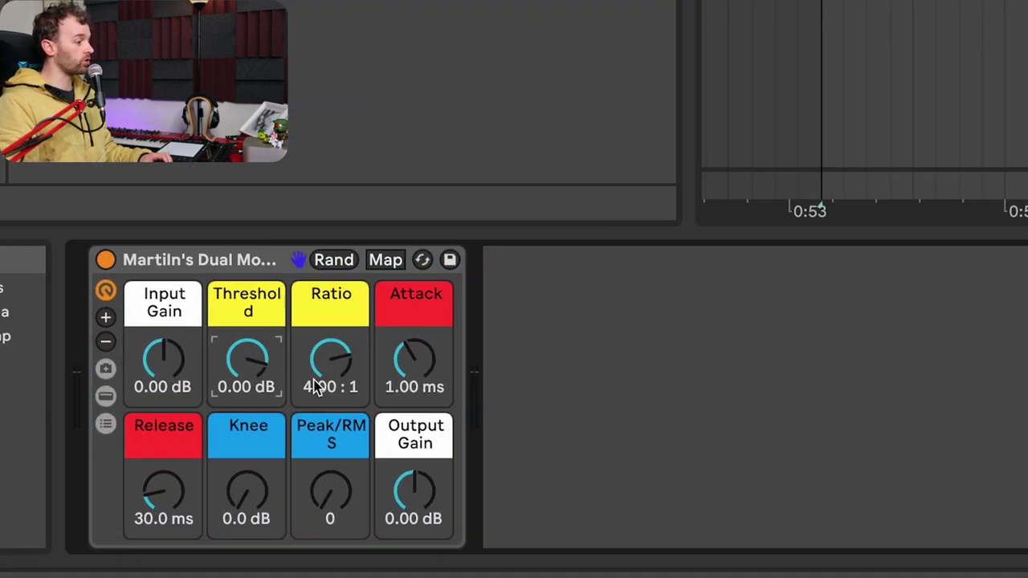
left_click(393, 368)
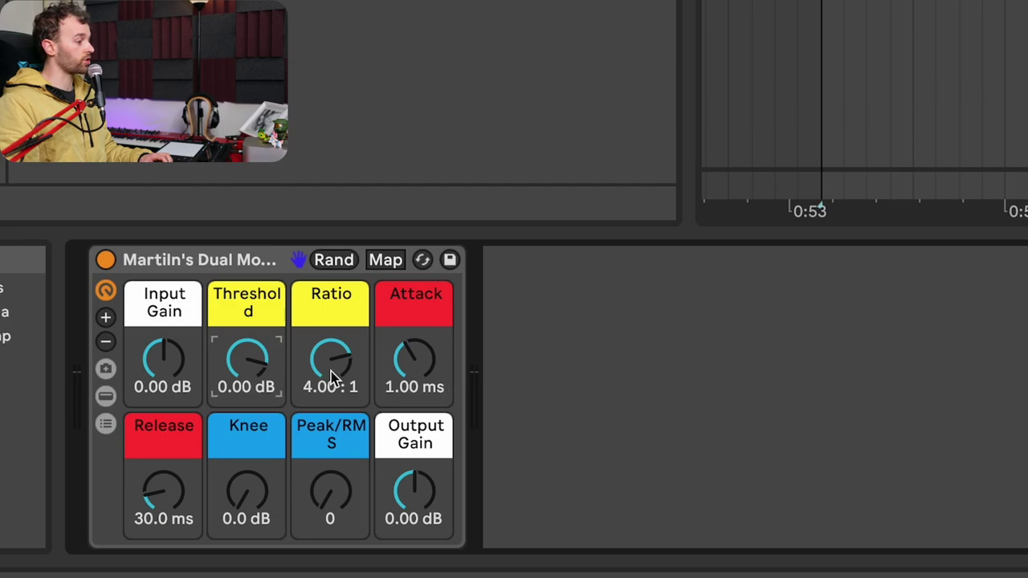
left_click(132, 524)
left_click(340, 514)
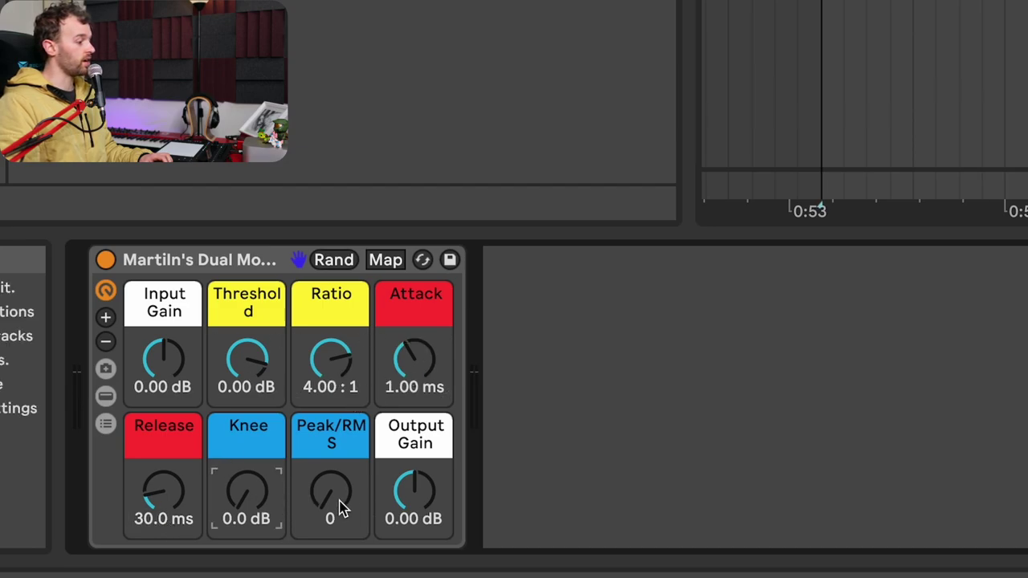
left_click(413, 514)
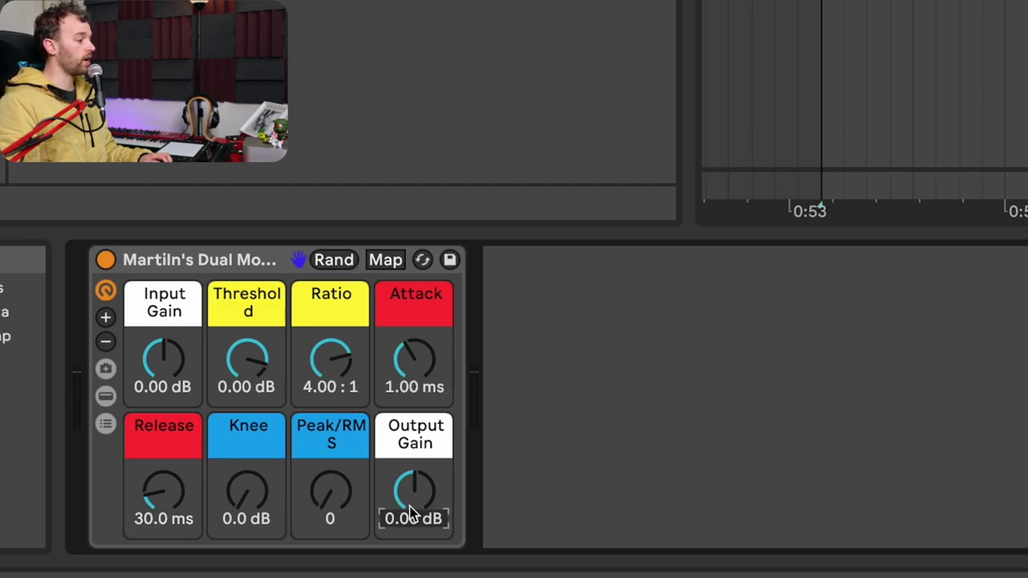
left_click(169, 382)
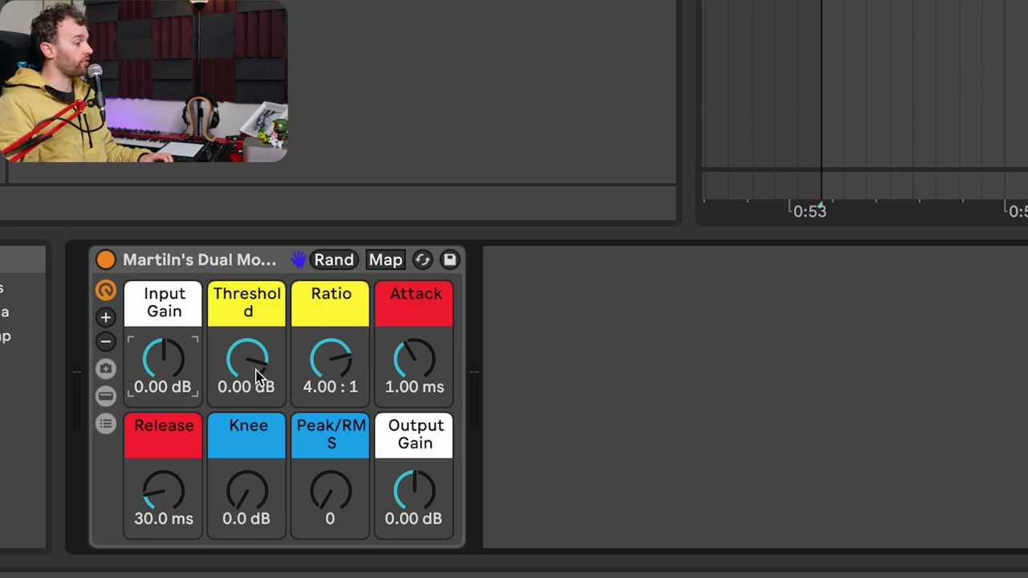
Set threshold -26.3 dB, attack 14.5 ms, release 152 ms and knee 12 dB, then stop playback.
left_click_drag(255, 374, 255, 453)
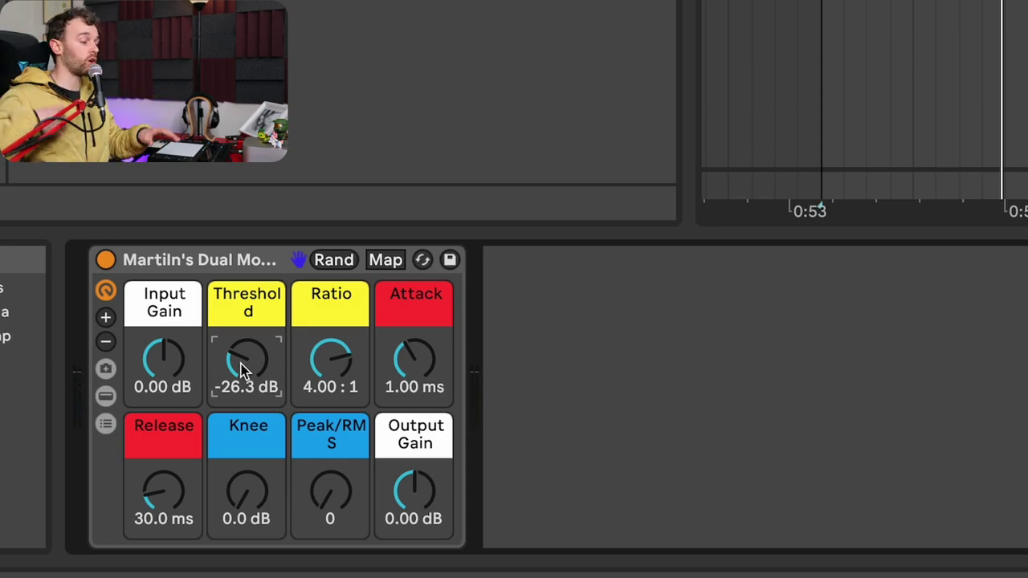
left_click_drag(424, 386, 424, 354)
left_click_drag(167, 508, 167, 482)
left_click_drag(254, 500, 255, 474)
key("space")
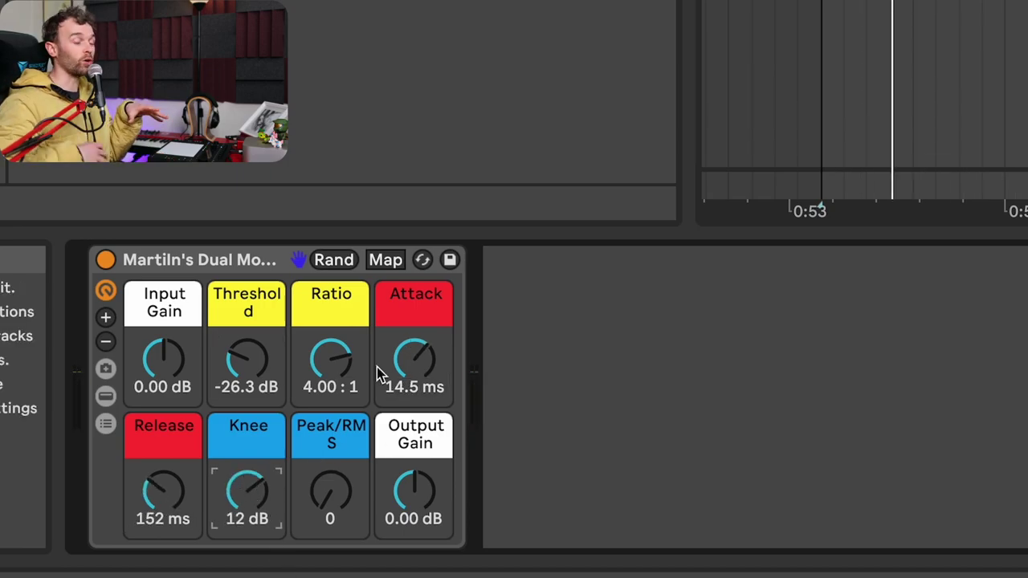